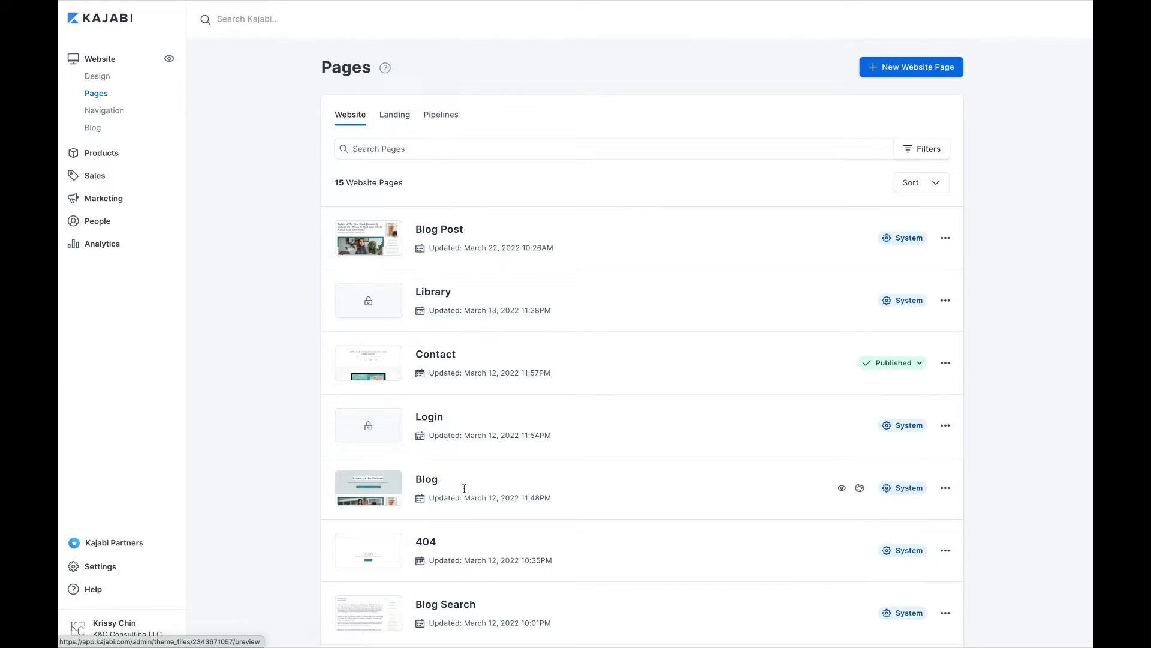
- Open the Blog page in the page editor and bring up its Exit Popup section settings
{"action": "left_click", "coordinate": [430, 483]}
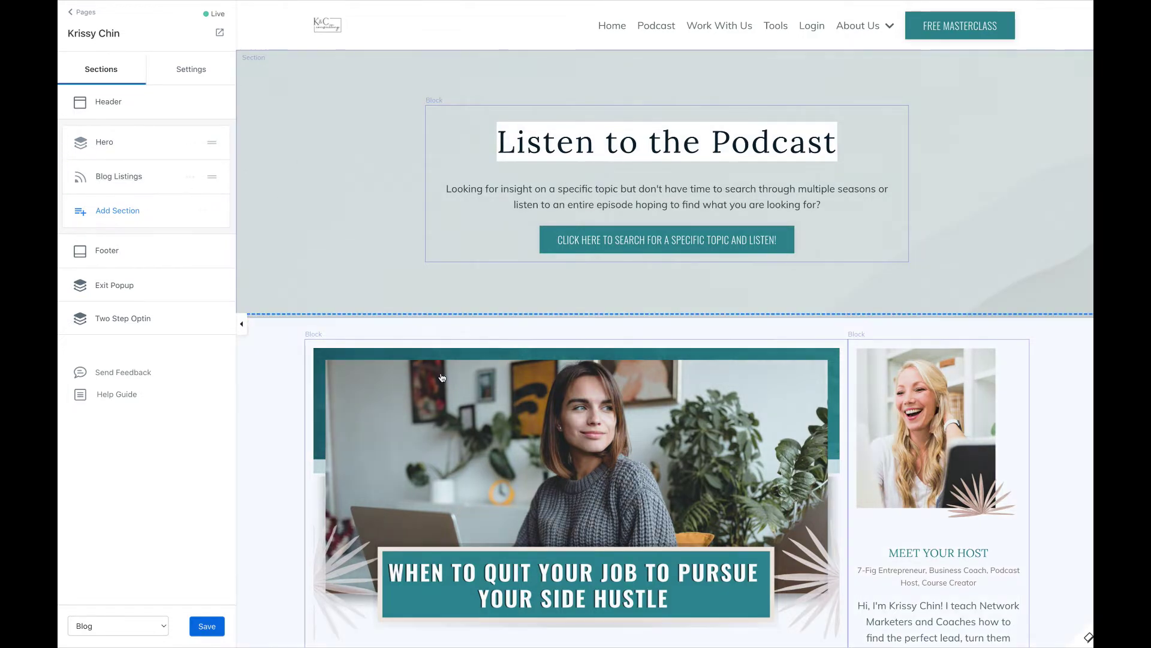
{"action": "scroll", "coordinate": [503, 527], "scroll_direction": "down", "scroll_amount": 6}
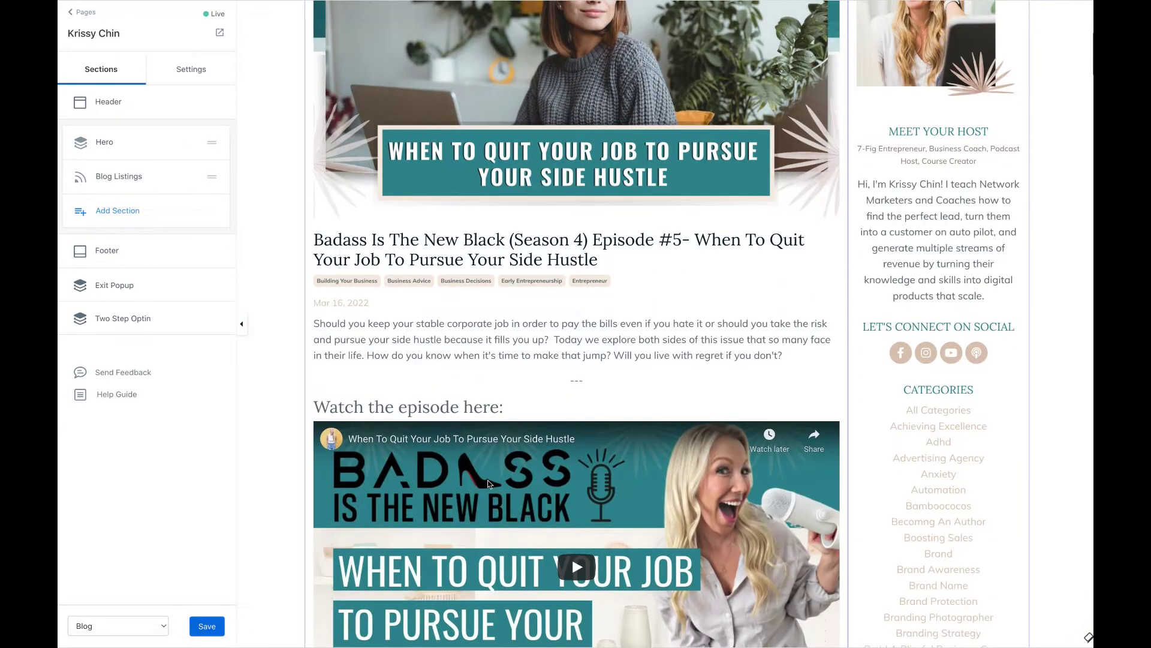
{"action": "scroll", "coordinate": [504, 527], "scroll_direction": "up", "scroll_amount": 3}
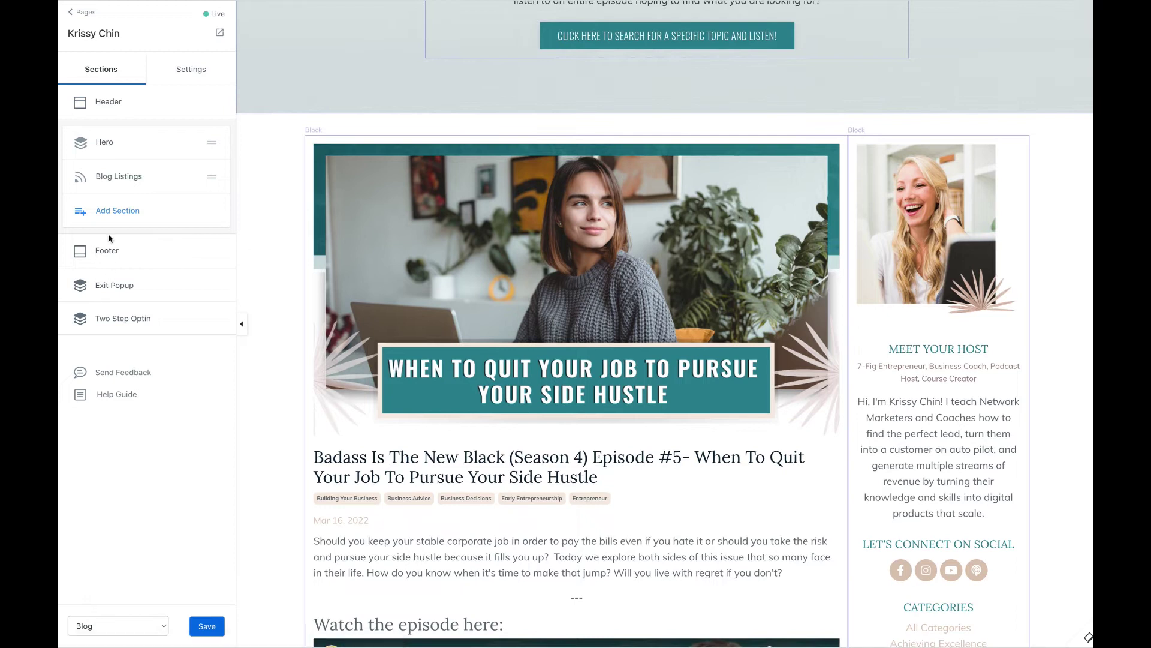
{"action": "left_click", "coordinate": [112, 287]}
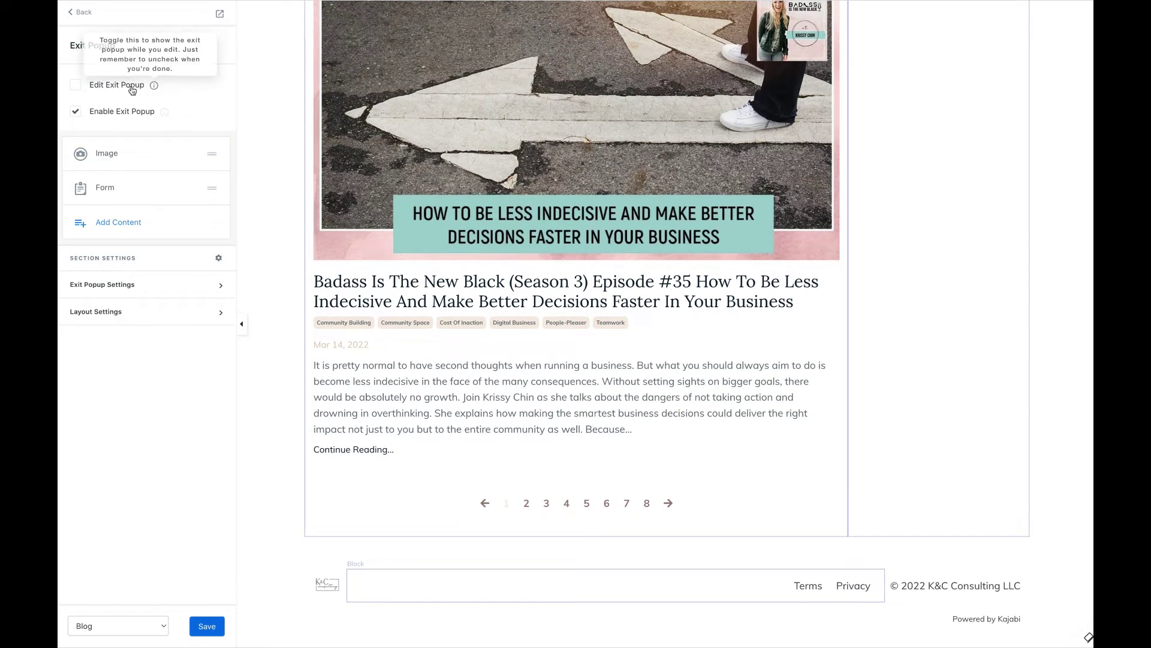
- Enable Edit Exit Popup to preview the FREE Masterclass image and Name/Email signup form
{"action": "left_click", "coordinate": [78, 86]}
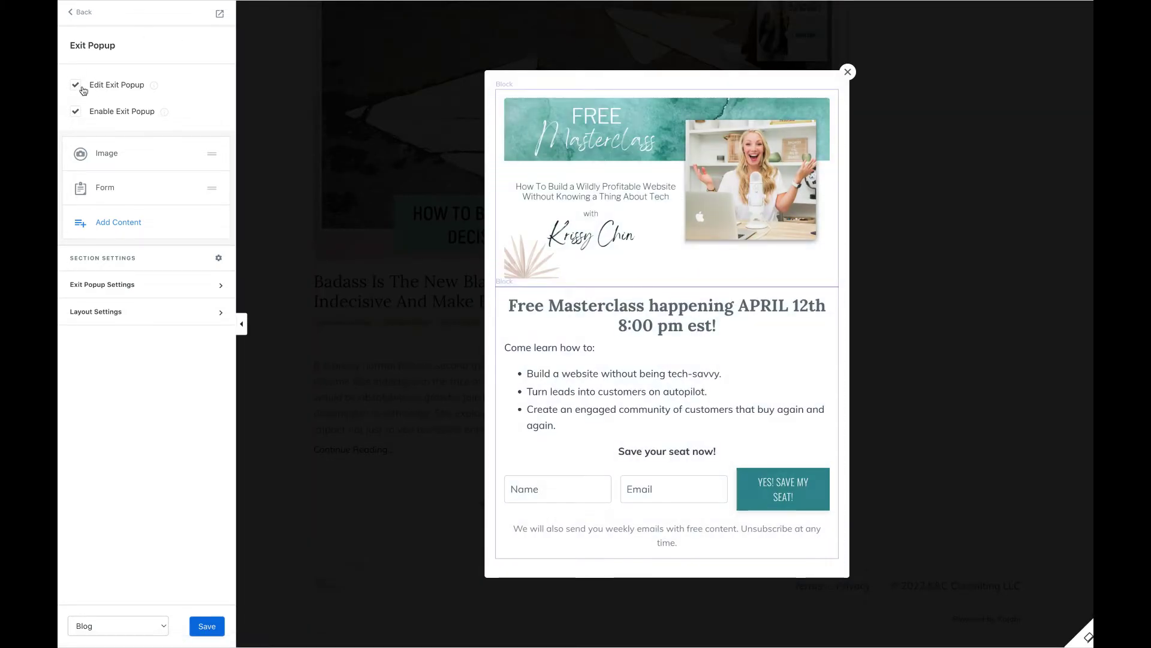
{"action": "mouse_move", "coordinate": [155, 89]}
{"action": "mouse_move", "coordinate": [165, 114]}
{"action": "mouse_move", "coordinate": [572, 266]}
{"action": "left_click", "coordinate": [113, 156]}
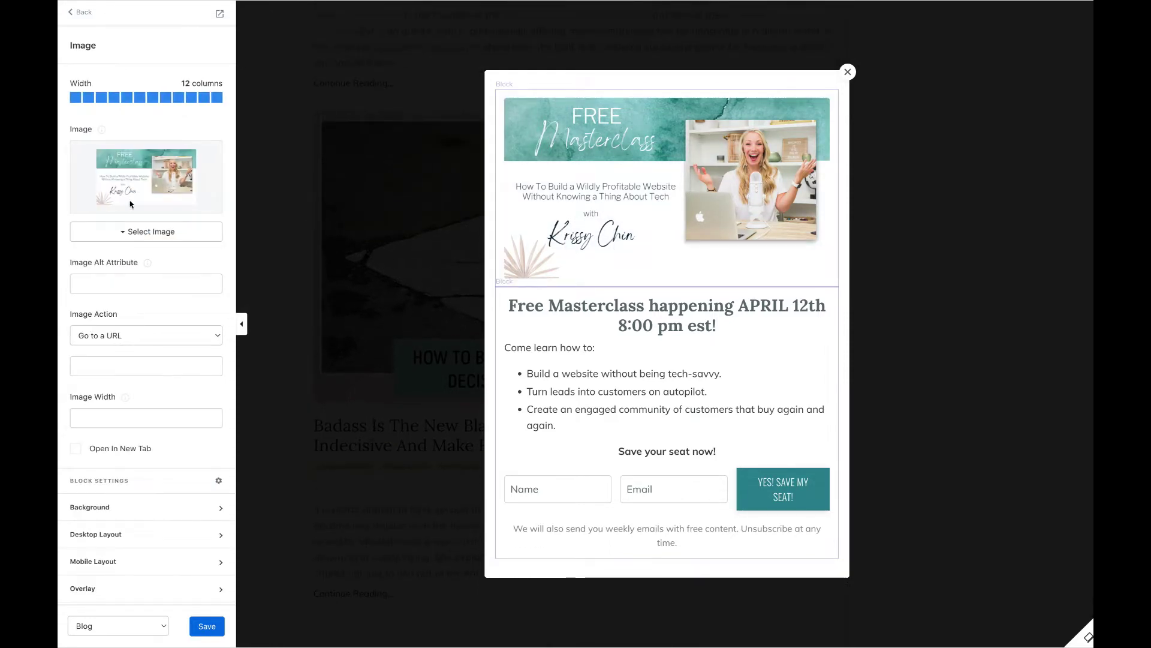
{"action": "left_click", "coordinate": [144, 235]}
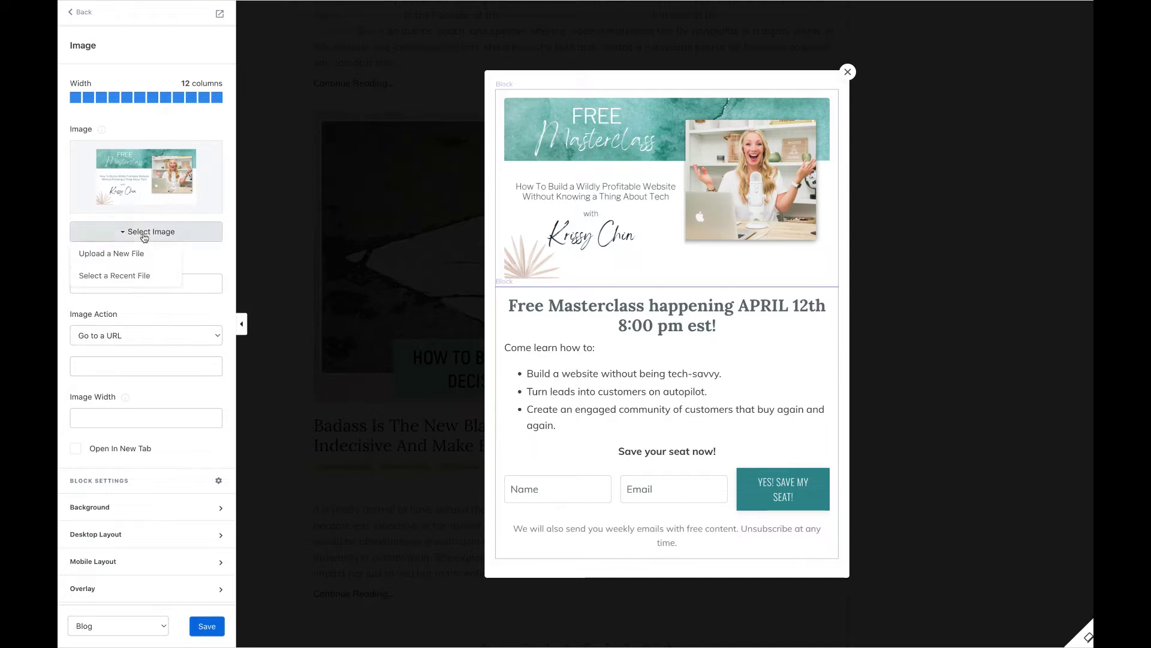
{"action": "left_click", "coordinate": [216, 259]}
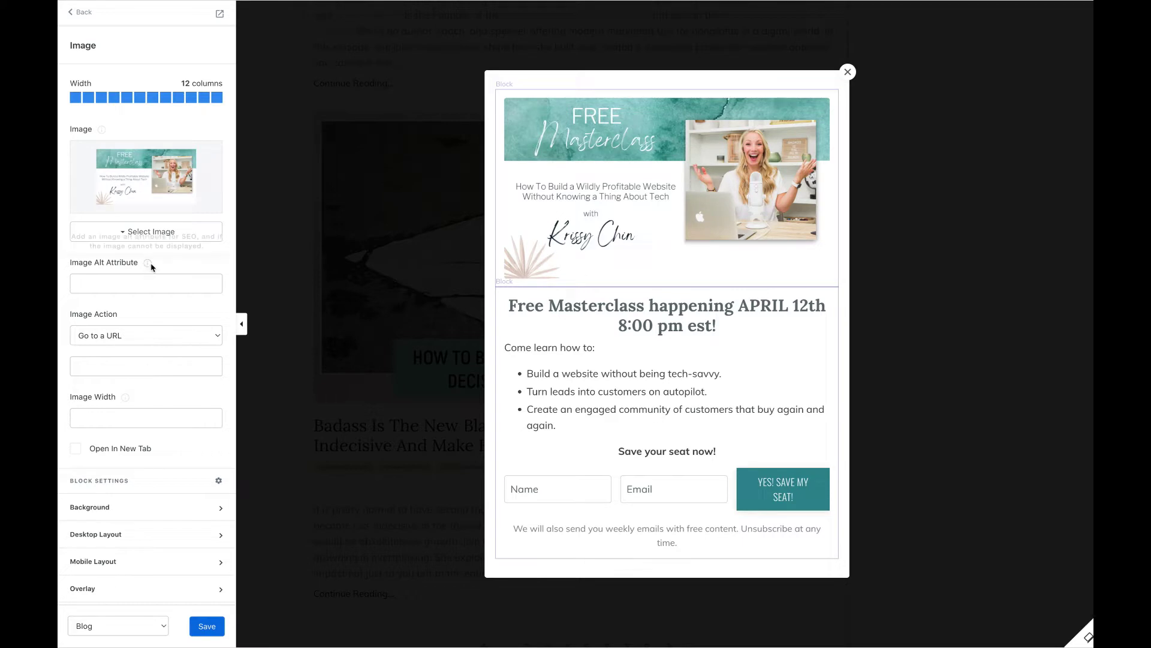
{"action": "mouse_move", "coordinate": [148, 263]}
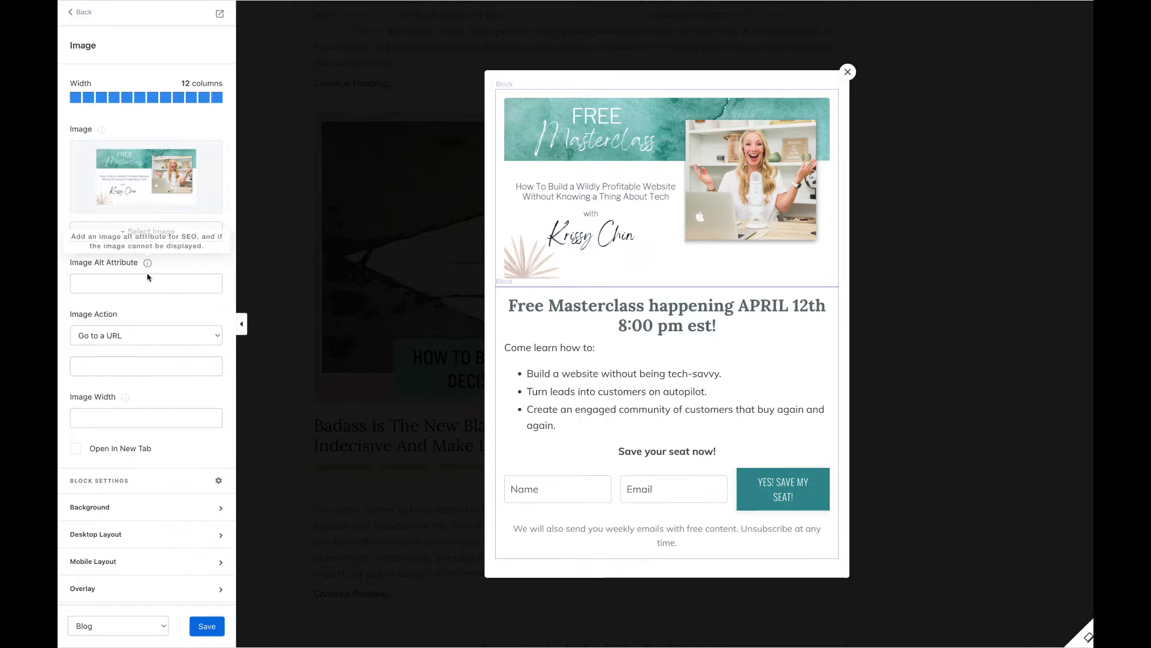
{"action": "scroll", "coordinate": [170, 322], "scroll_direction": "down", "scroll_amount": 1}
{"action": "scroll", "coordinate": [170, 322], "scroll_direction": "down", "scroll_amount": 1}
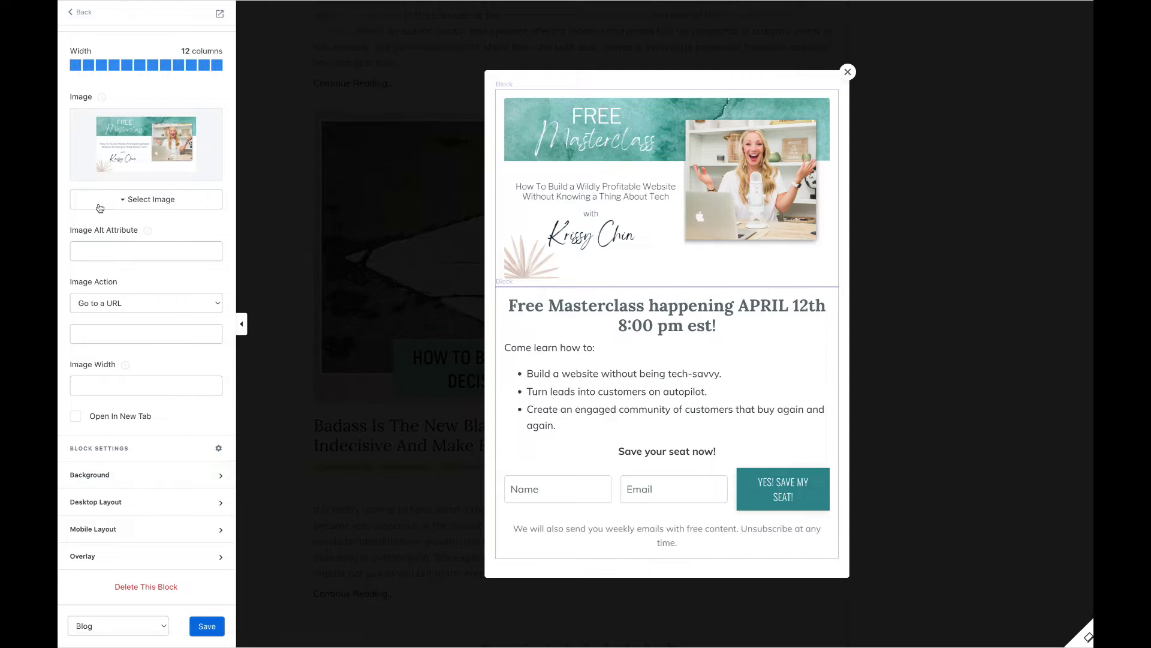
{"action": "left_click", "coordinate": [84, 13]}
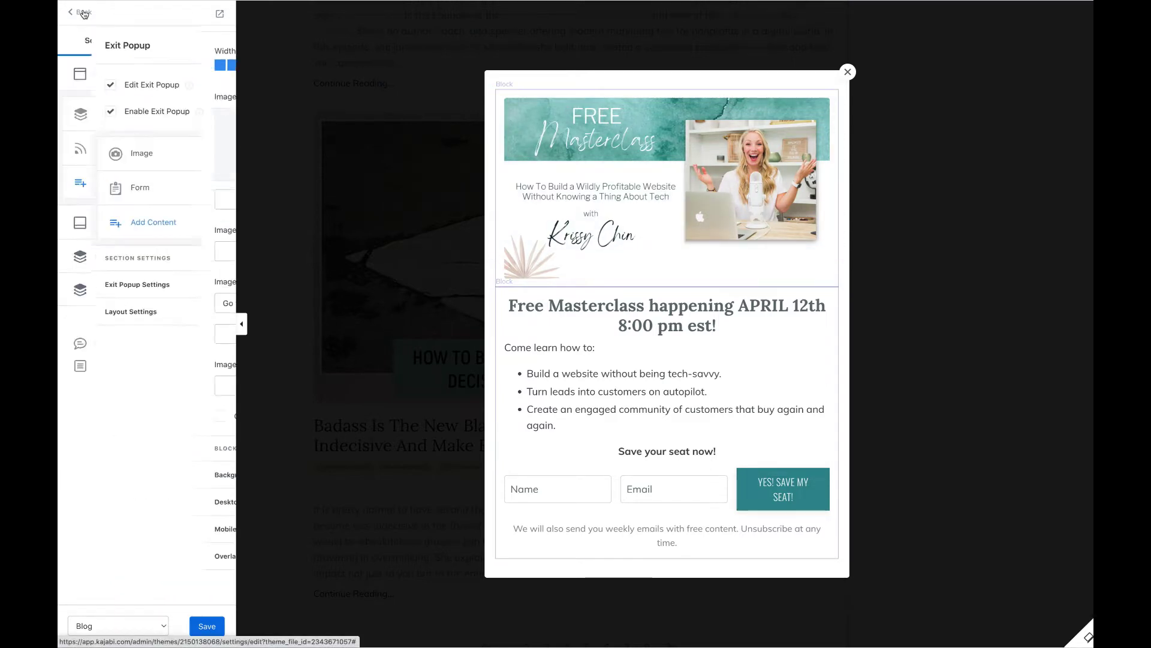
- Review the popup Form block's masterclass registration form, thank-you page and disclaimer text
{"action": "left_click", "coordinate": [103, 191]}
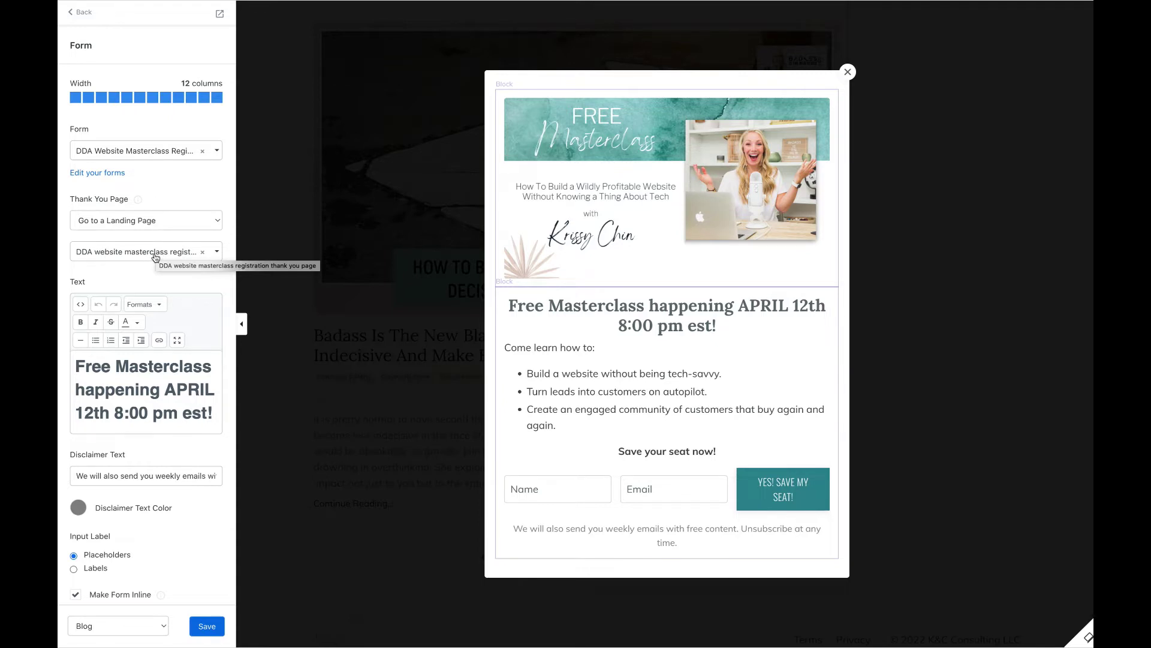
{"action": "scroll", "coordinate": [158, 257], "scroll_direction": "down", "scroll_amount": 3}
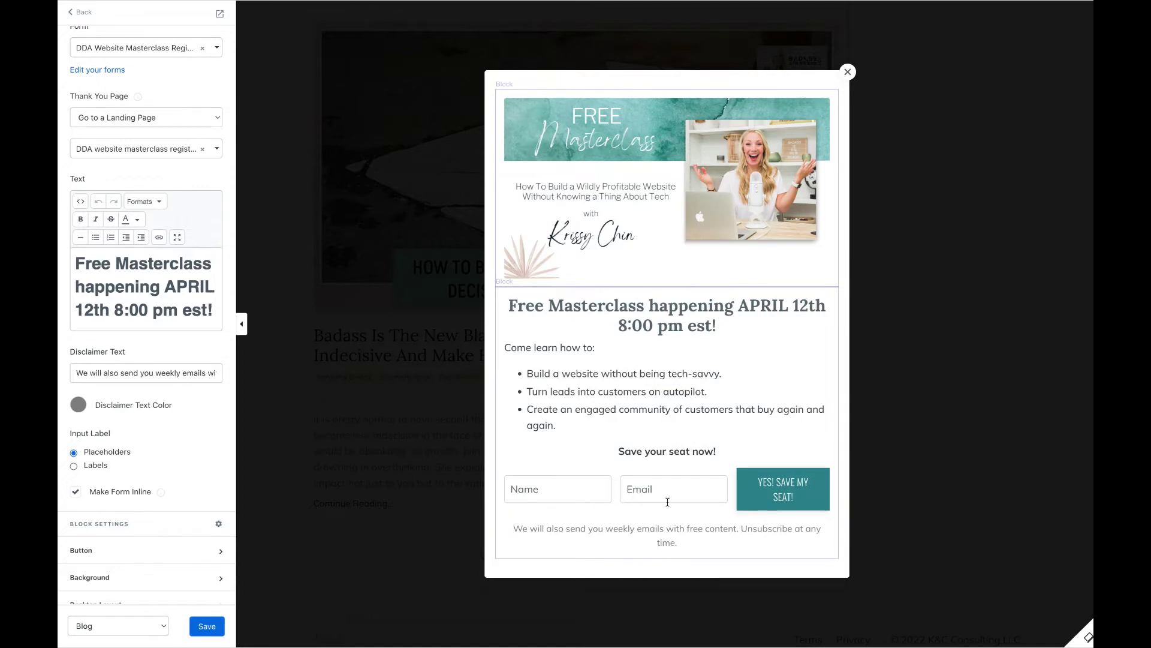
{"action": "scroll", "coordinate": [243, 417], "scroll_direction": "down", "scroll_amount": 2}
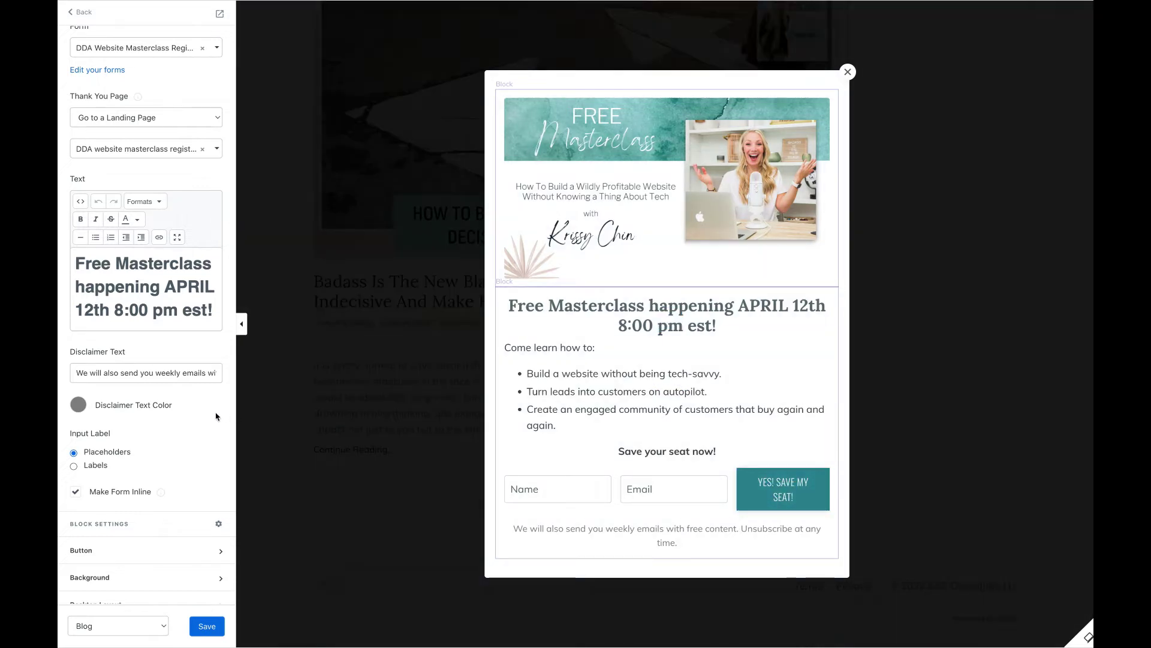
{"action": "scroll", "coordinate": [179, 372], "scroll_direction": "down", "scroll_amount": 2}
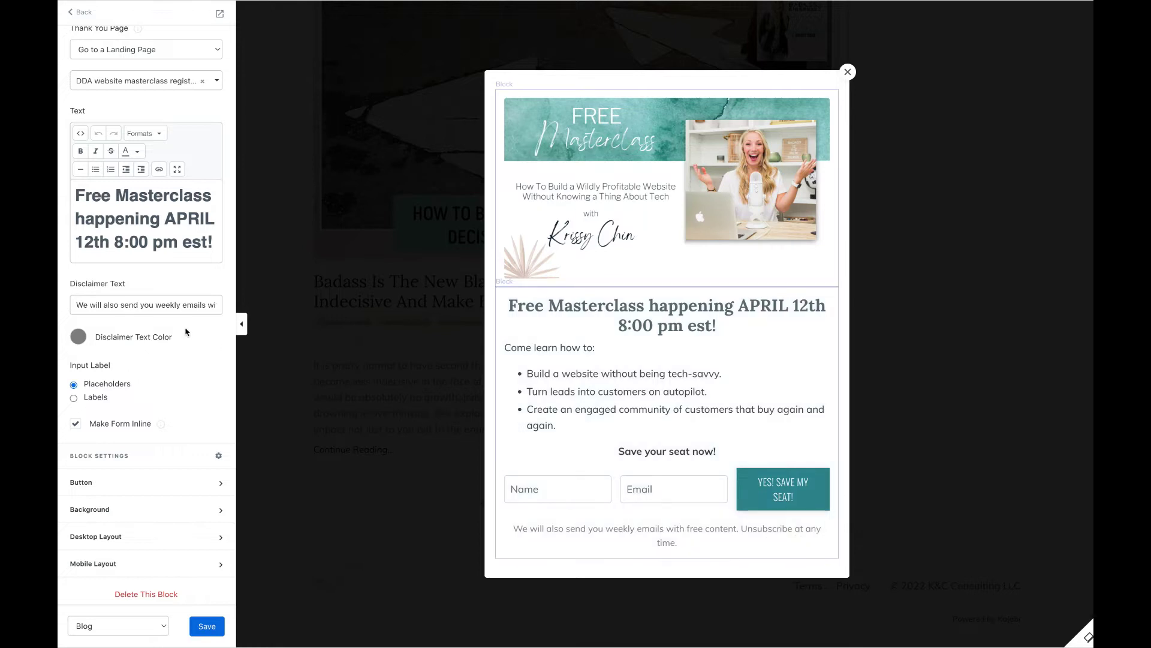
{"action": "left_click", "coordinate": [81, 302]}
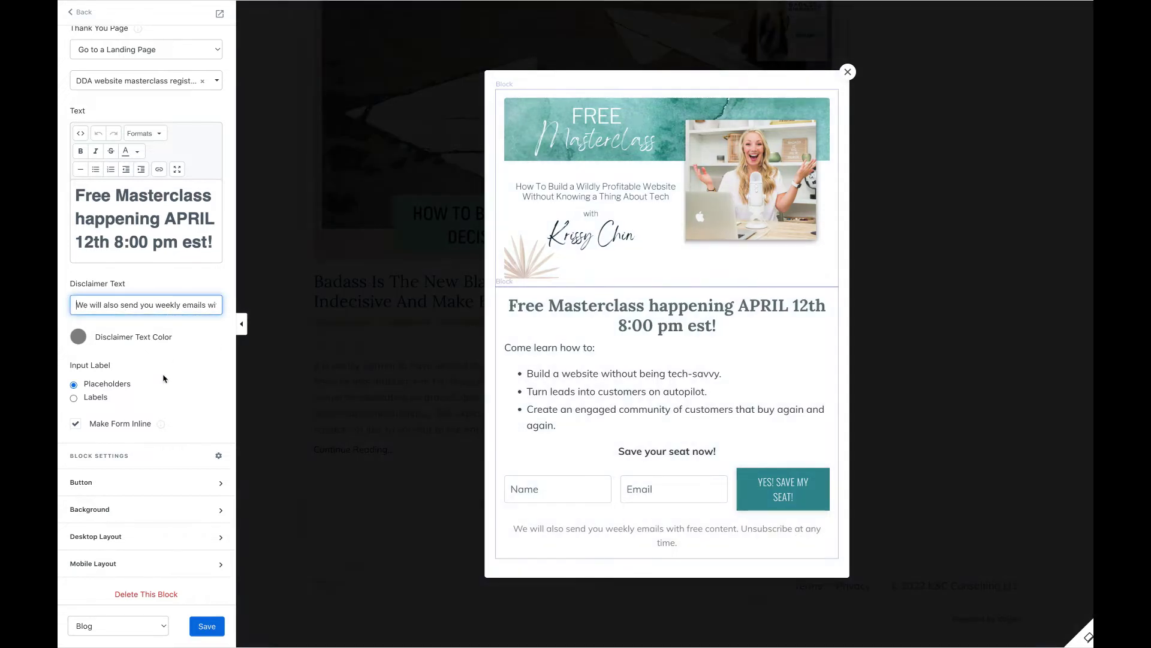
{"action": "scroll", "coordinate": [157, 400], "scroll_direction": "down", "scroll_amount": 1}
- Check the signup button's 'YES! SAVE MY SEAT!' text, then save the Blog page
{"action": "left_click", "coordinate": [218, 475]}
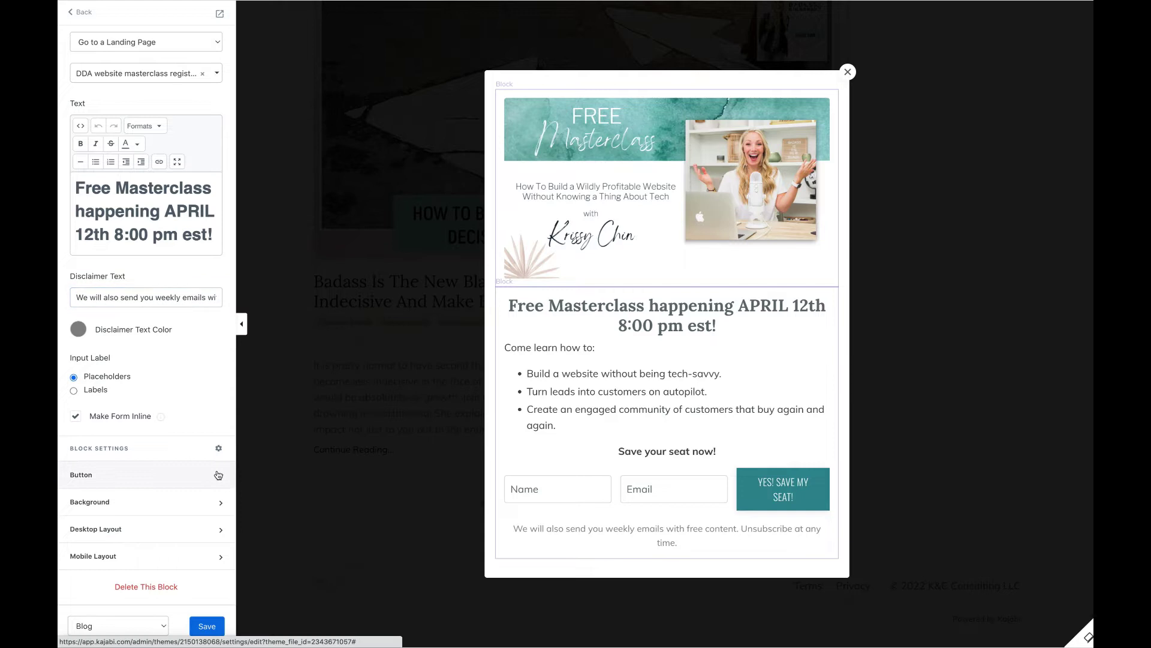
{"action": "scroll", "coordinate": [170, 320], "scroll_direction": "down", "scroll_amount": 5}
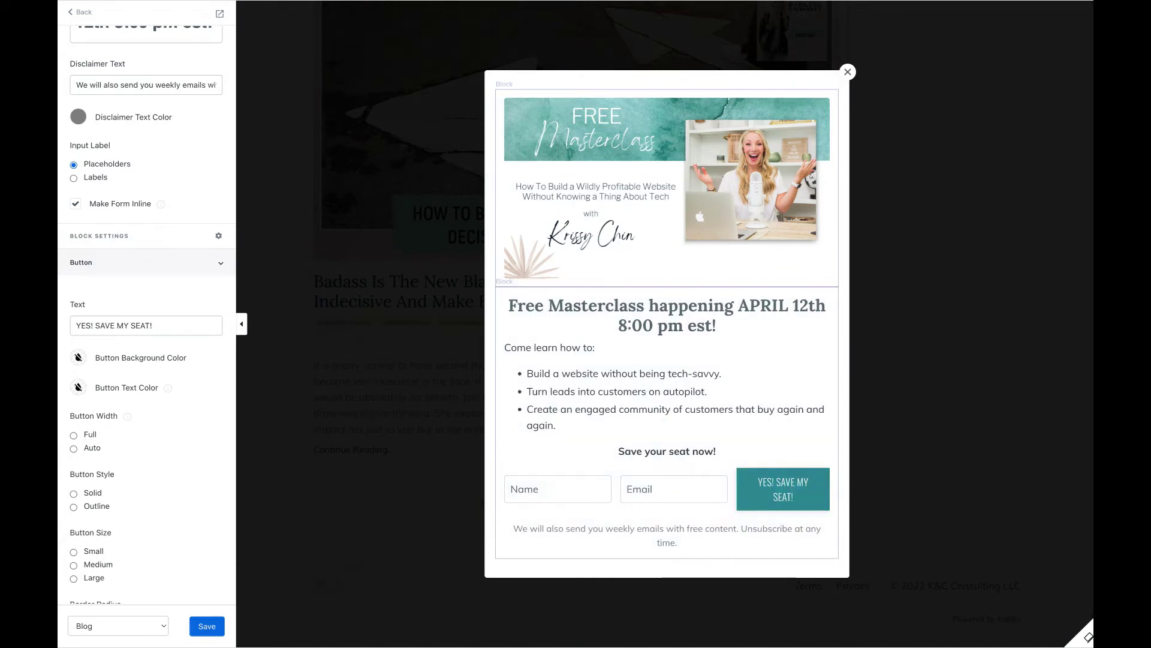
{"action": "scroll", "coordinate": [142, 387], "scroll_direction": "down", "scroll_amount": 3}
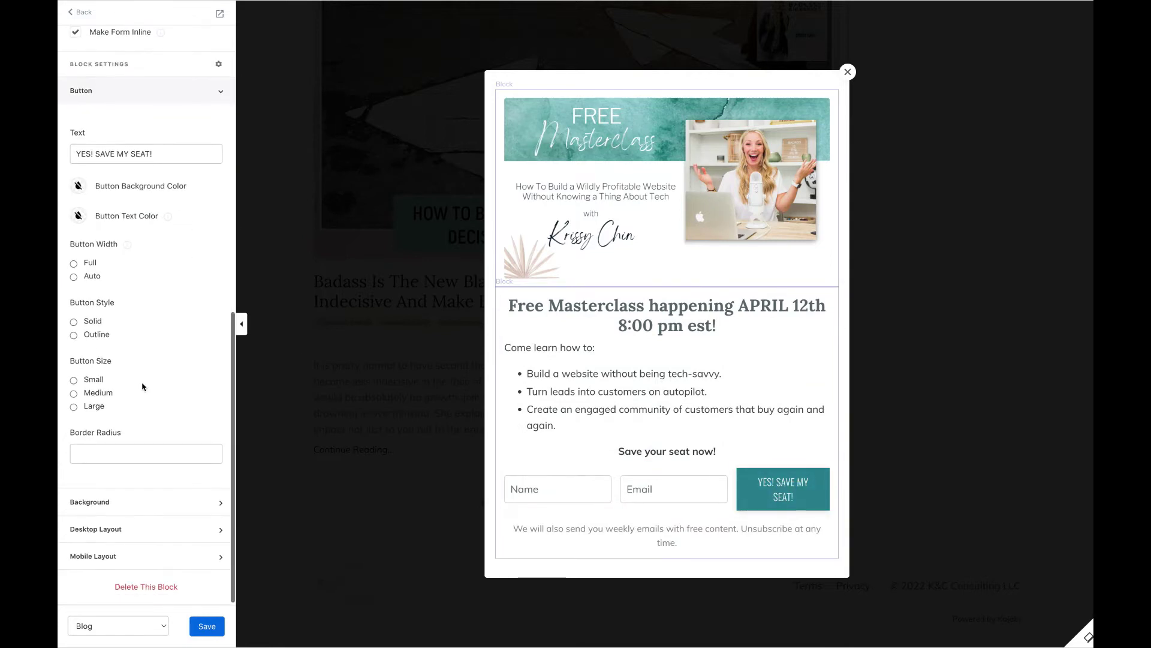
{"action": "scroll", "coordinate": [142, 387], "scroll_direction": "up", "scroll_amount": 6}
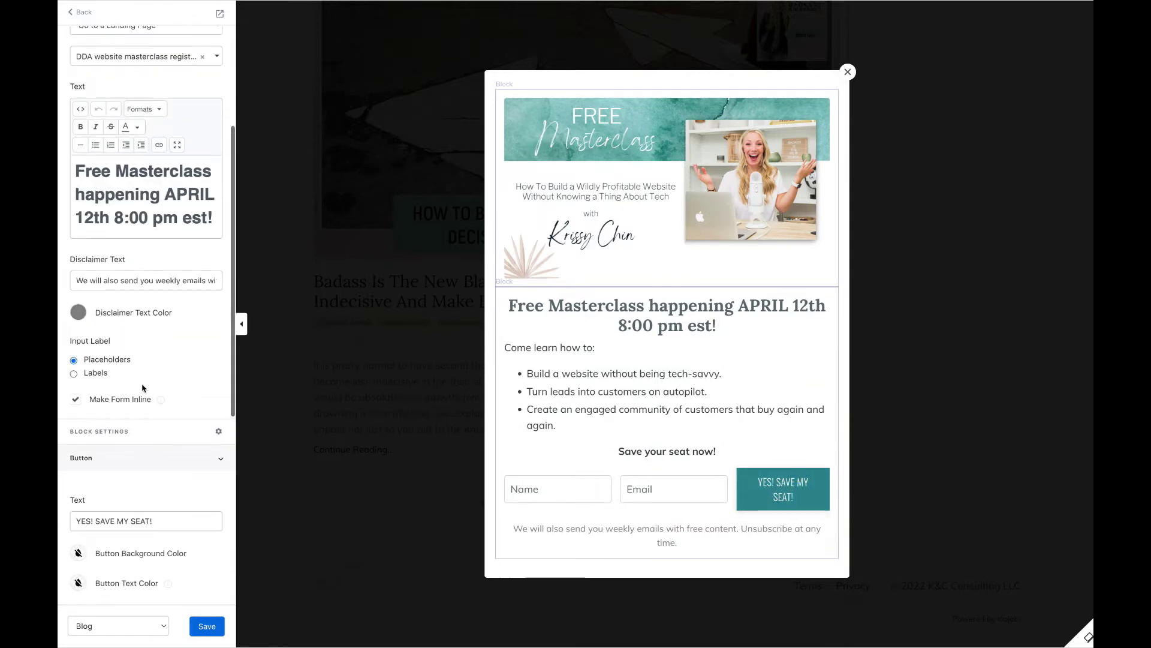
{"action": "scroll", "coordinate": [142, 388], "scroll_direction": "up", "scroll_amount": 1}
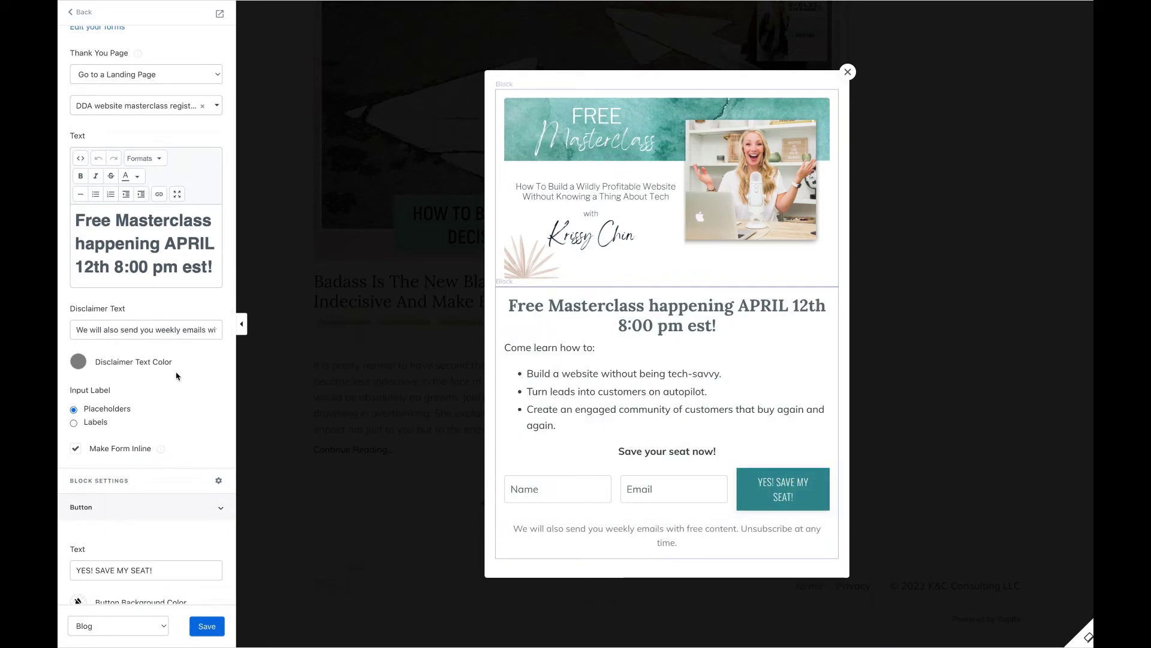
{"action": "scroll", "coordinate": [177, 376], "scroll_direction": "up", "scroll_amount": 3}
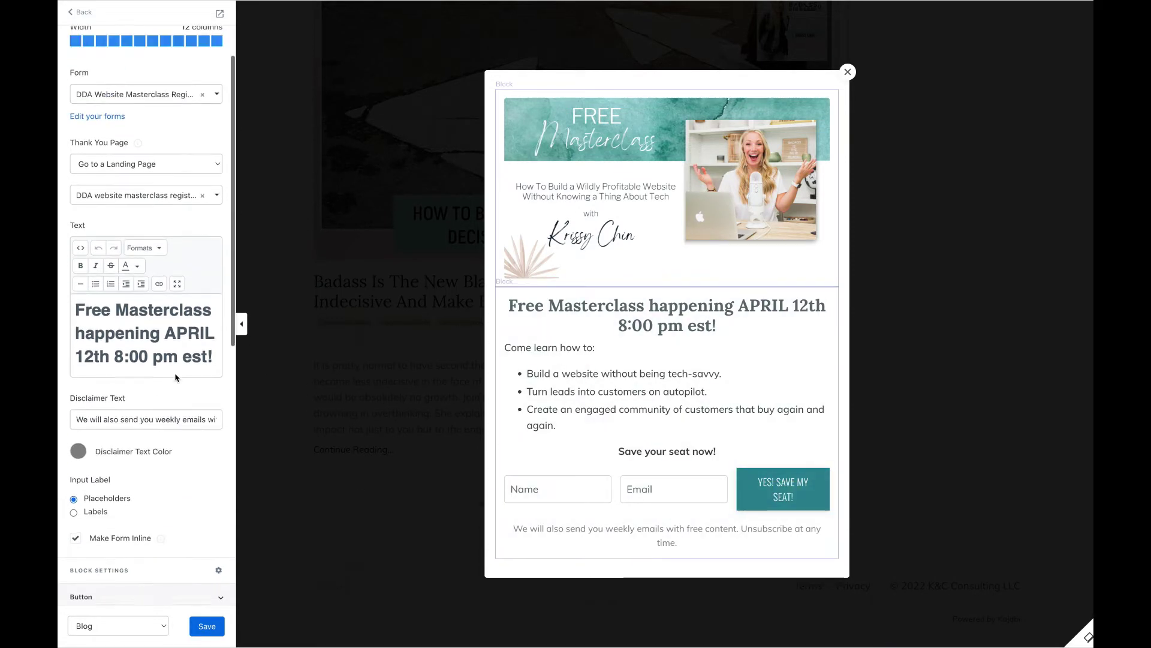
{"action": "left_click", "coordinate": [202, 627]}
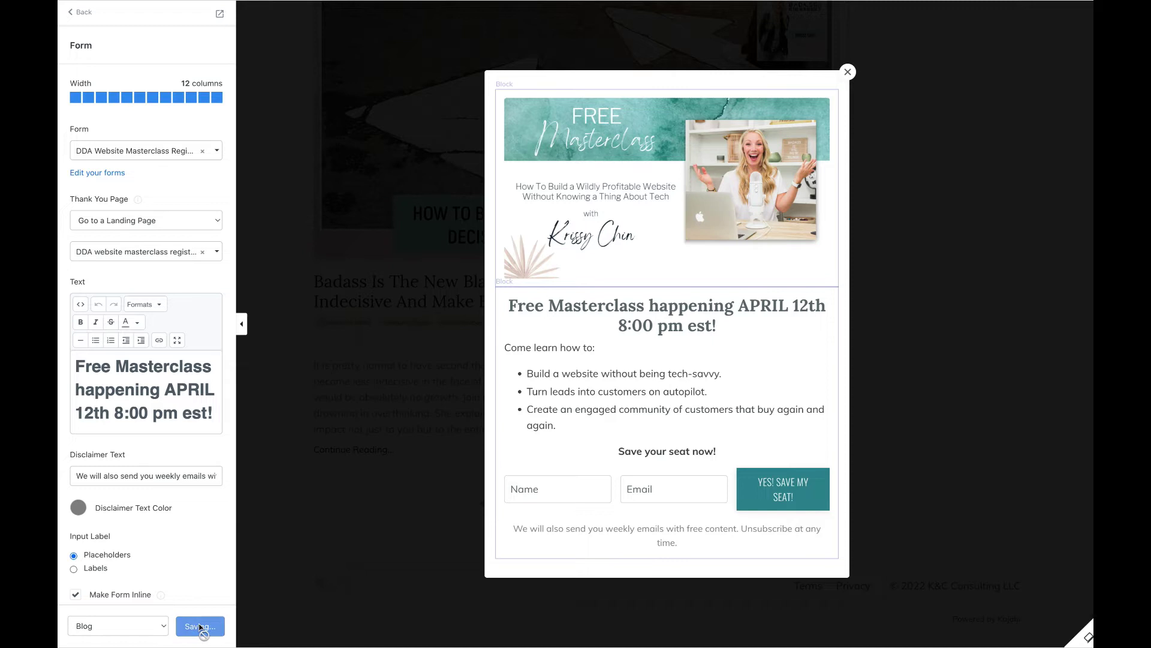
- Set the exit popup's Frequency (days) to 2, leaving Timed Reveal at 5
{"action": "left_click", "coordinate": [84, 13]}
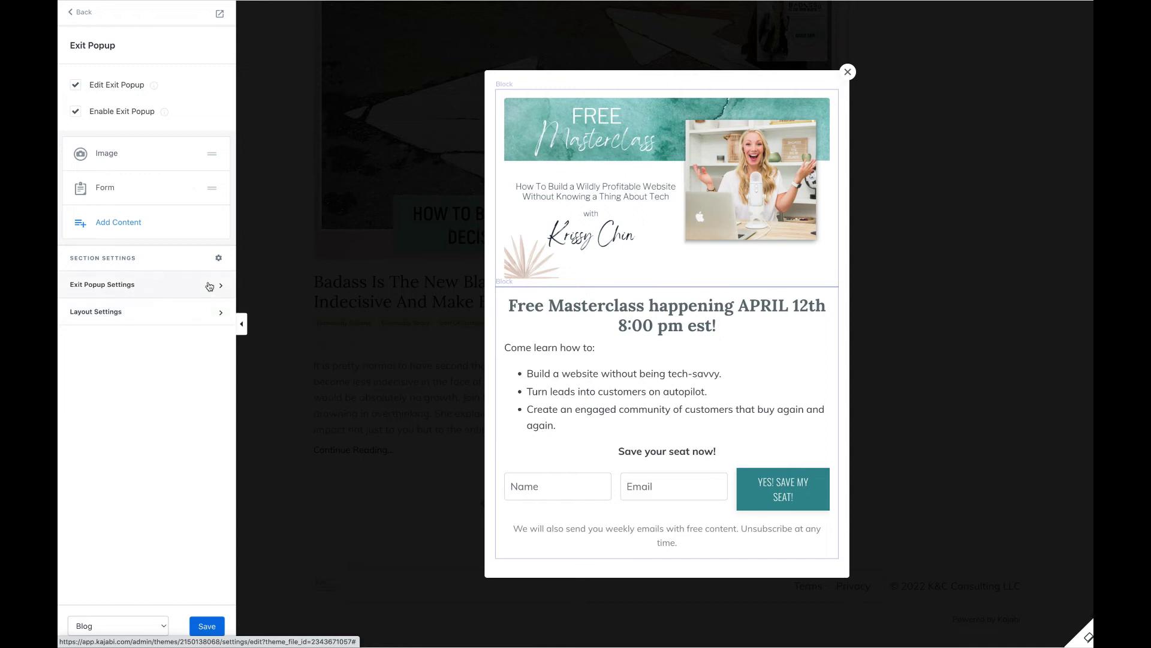
{"action": "left_click", "coordinate": [195, 289]}
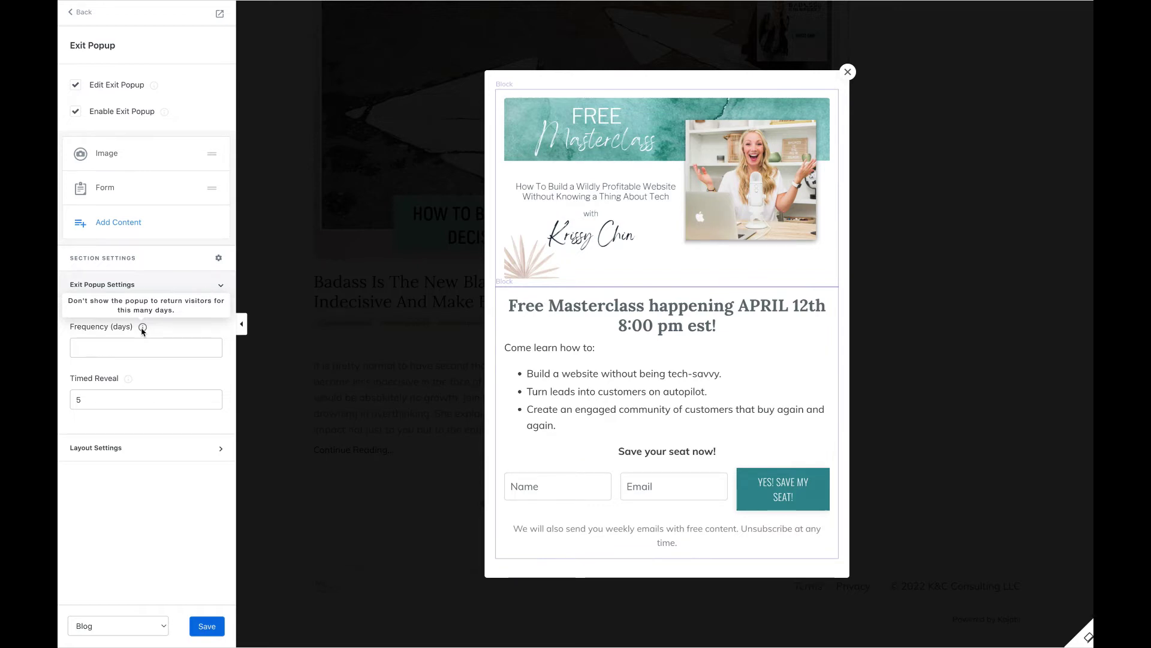
{"action": "left_click", "coordinate": [132, 346]}
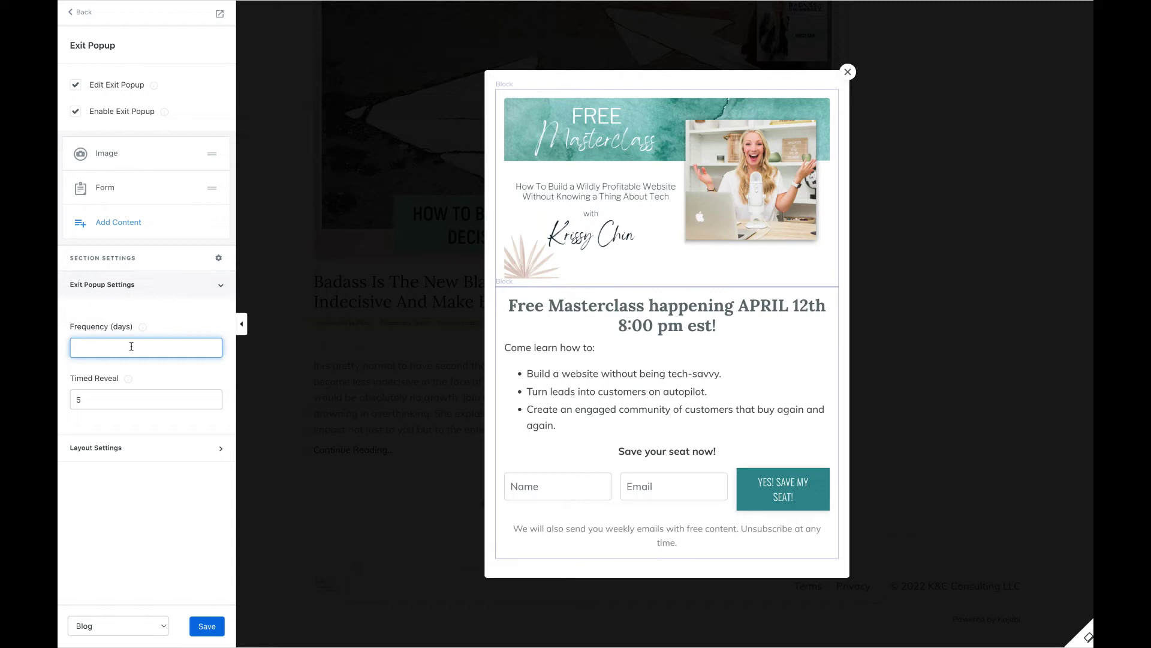
{"action": "type", "text": "2"}
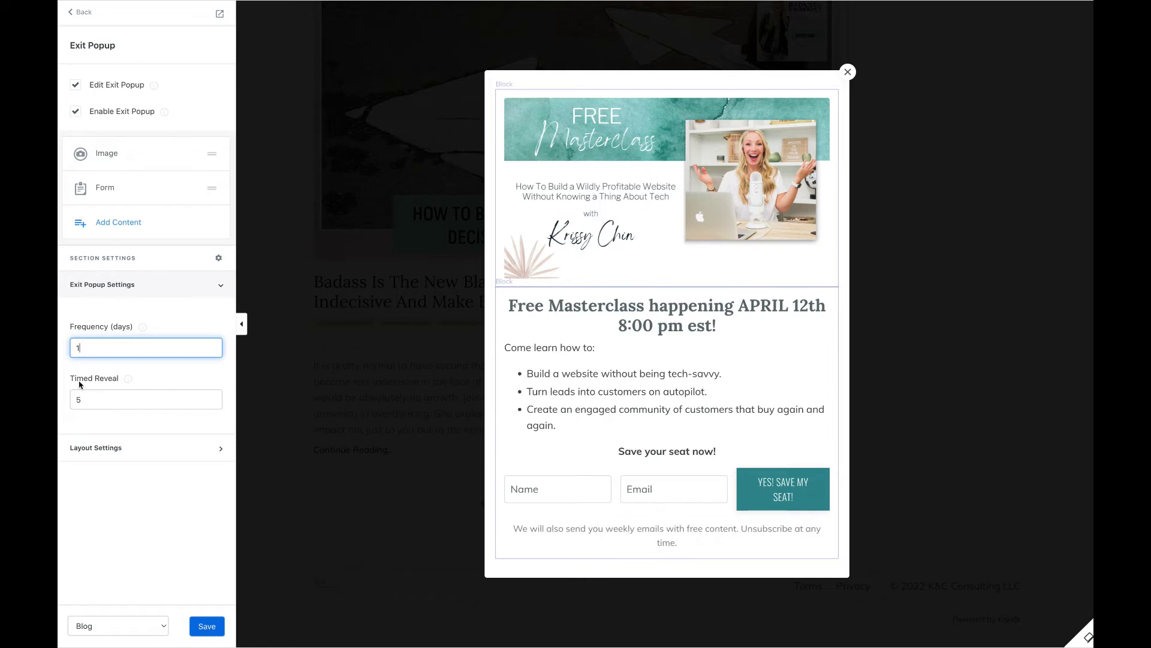
- Look over the popup's Layout Settings and save the exit popup changes
{"action": "mouse_move", "coordinate": [128, 379]}
{"action": "left_click", "coordinate": [219, 451]}
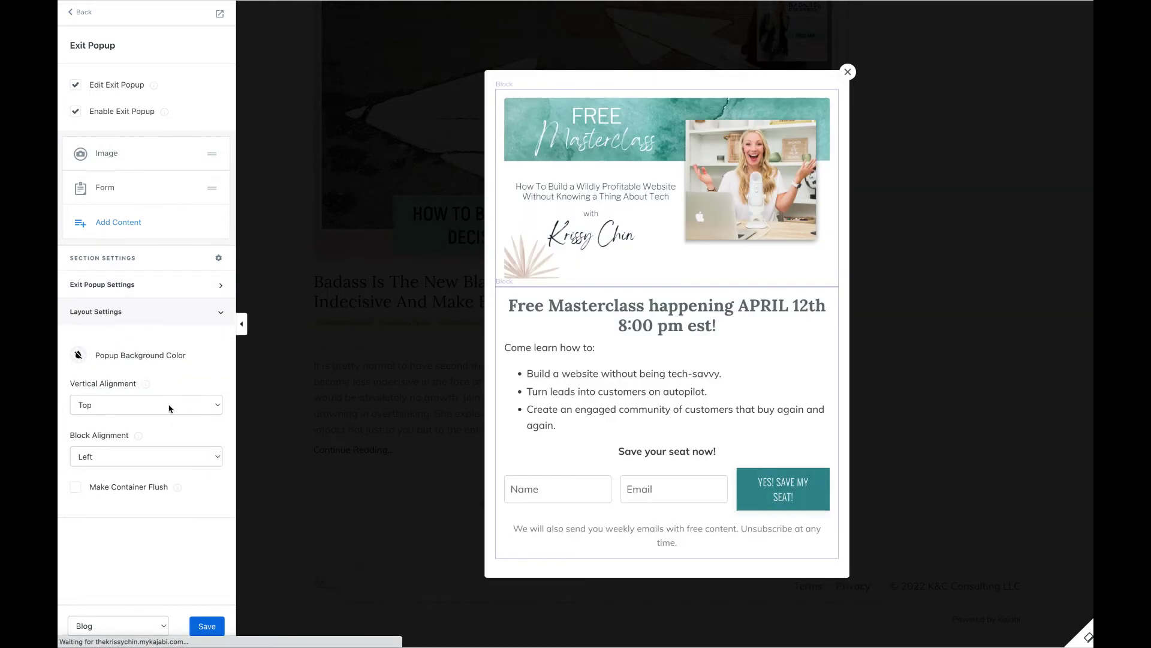
{"action": "left_click", "coordinate": [219, 315]}
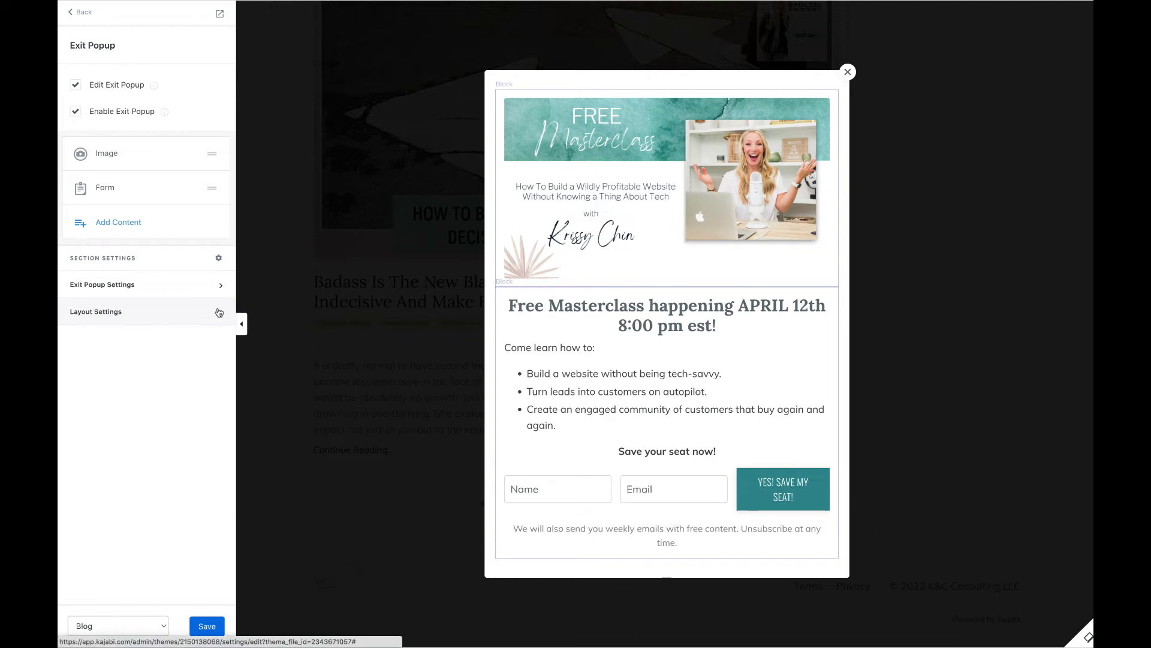
{"action": "left_click", "coordinate": [203, 626]}
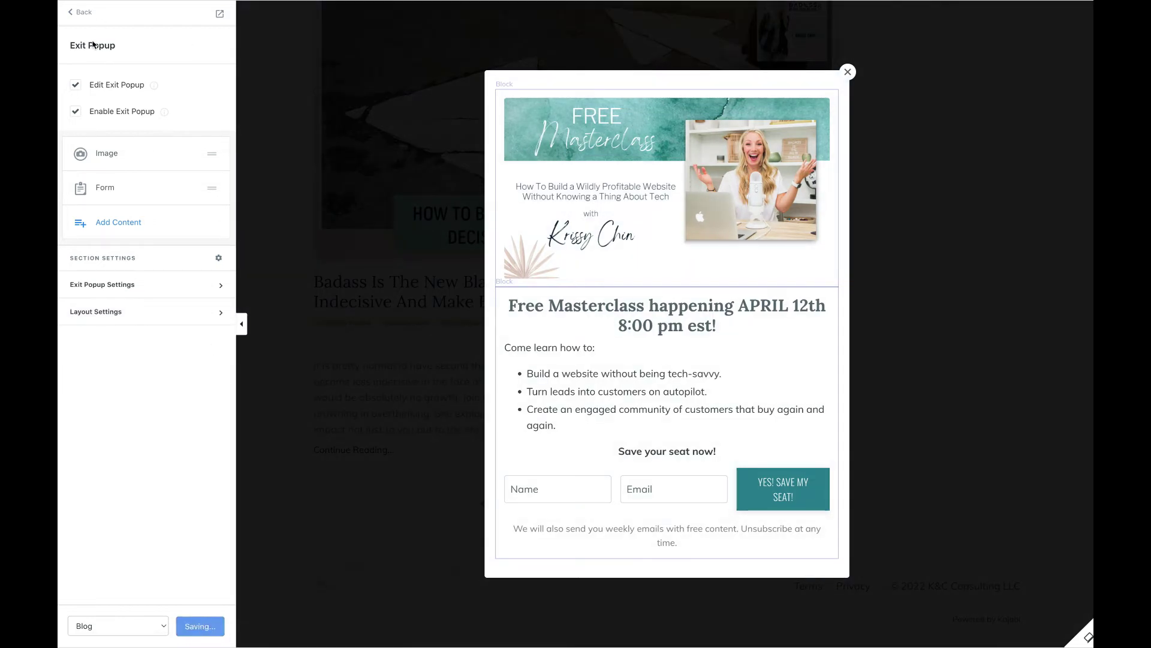
- Stop editing the popup and return to the Blog page's section list, staying in the editor
{"action": "left_click", "coordinate": [153, 87]}
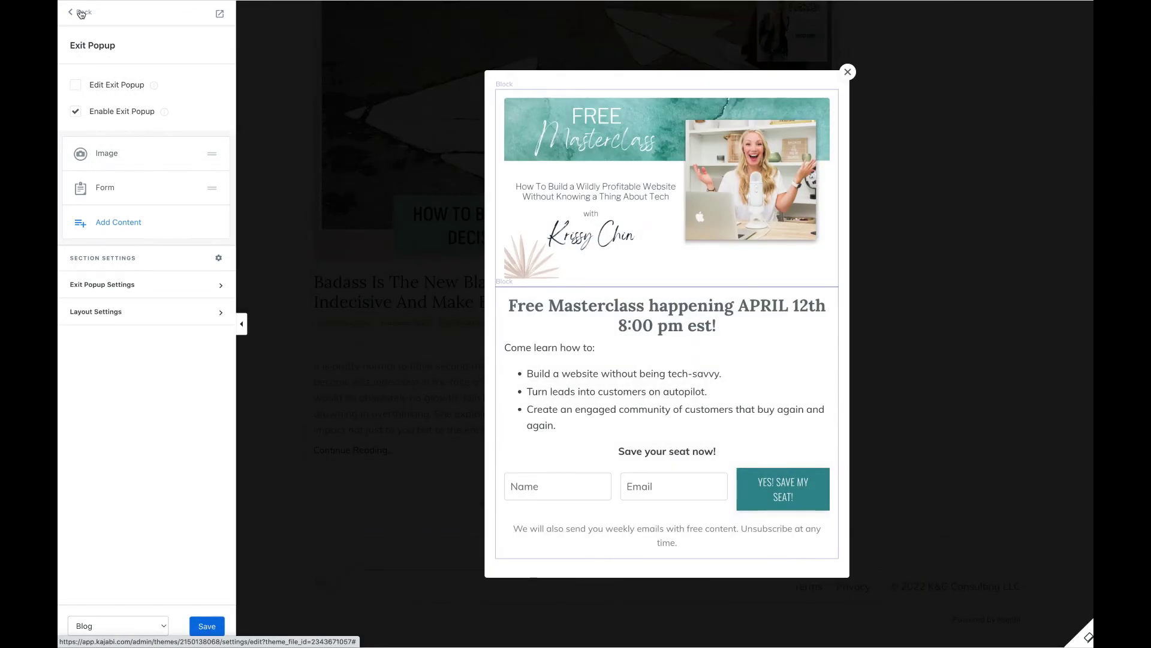
{"action": "left_click", "coordinate": [82, 12]}
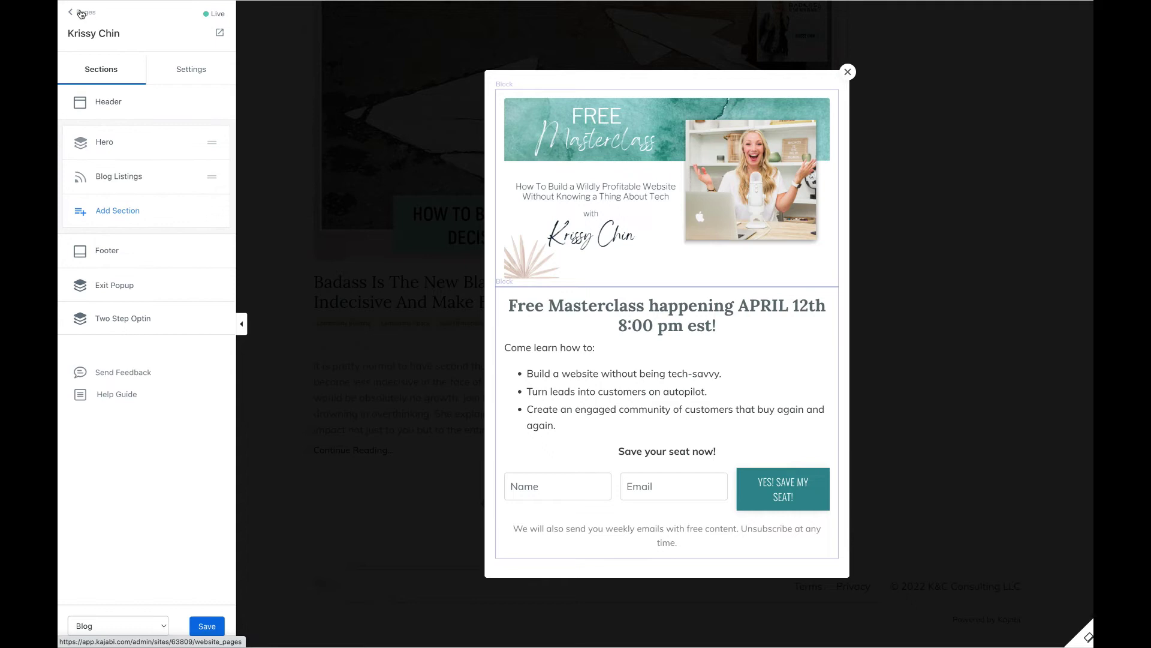
{"action": "left_click", "coordinate": [81, 13]}
{"action": "left_click", "coordinate": [573, 172]}
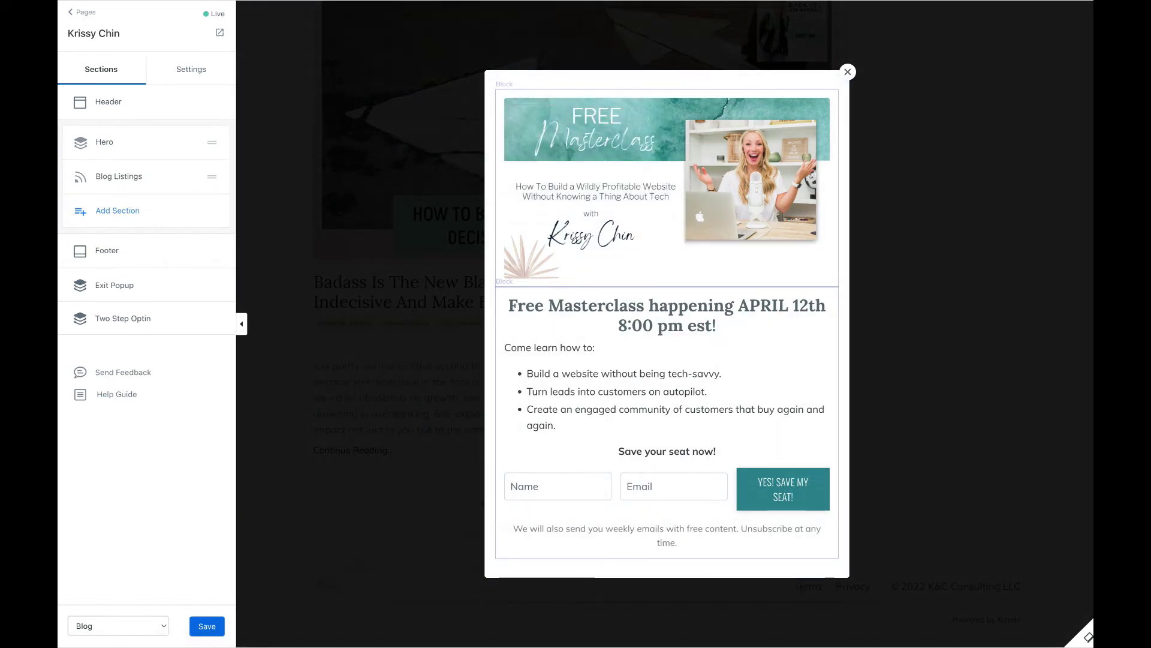
- Save the Blog page changes
{"action": "left_click", "coordinate": [200, 625]}
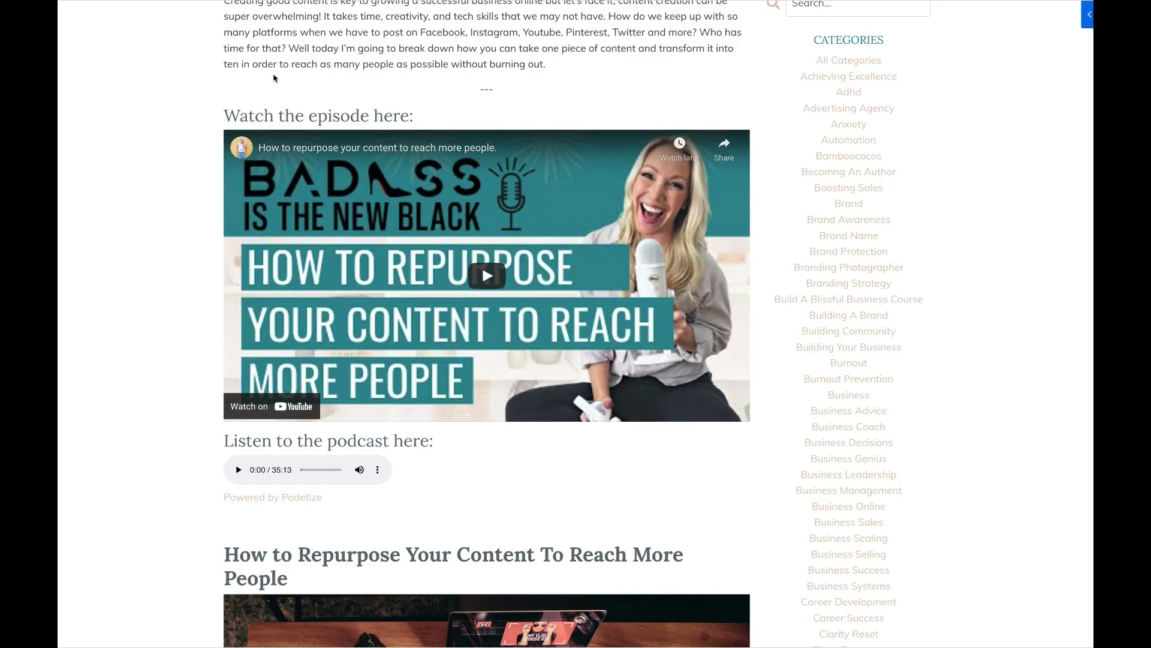
{"action": "scroll", "coordinate": [369, 130], "scroll_direction": "up", "scroll_amount": 10}
{"action": "scroll", "coordinate": [369, 130], "scroll_direction": "down", "scroll_amount": 1}
- Open the live Podcast page and scroll until the Free Masterclass popup appears
{"action": "left_click", "coordinate": [566, 28]}
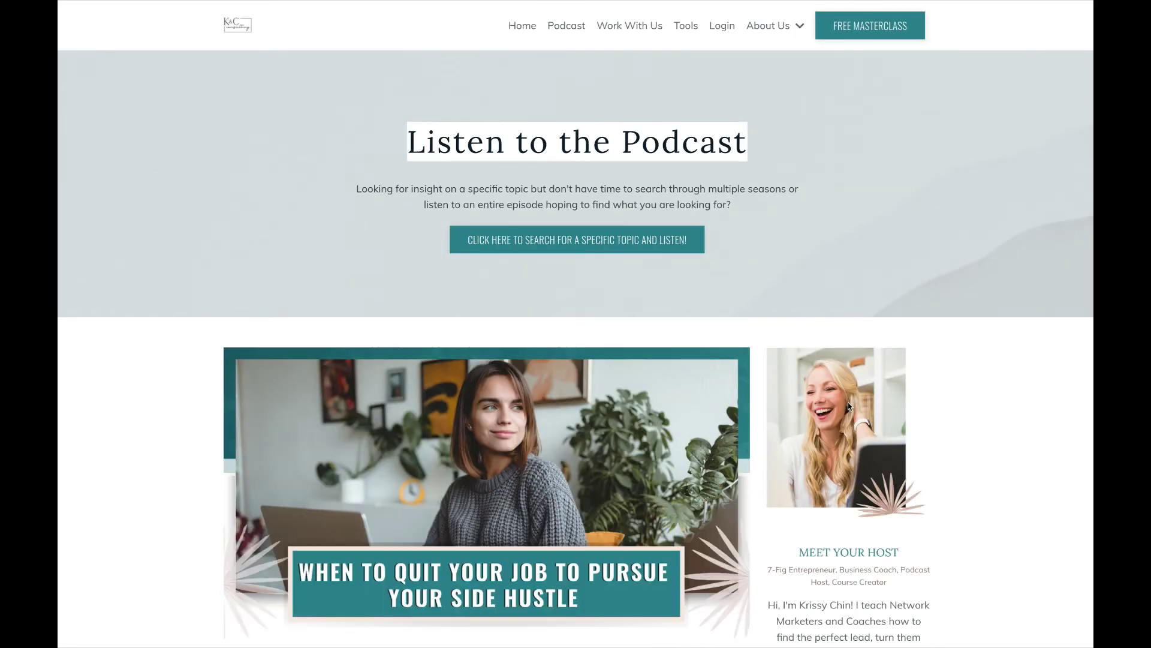
{"action": "scroll", "coordinate": [609, 316], "scroll_direction": "down", "scroll_amount": 4}
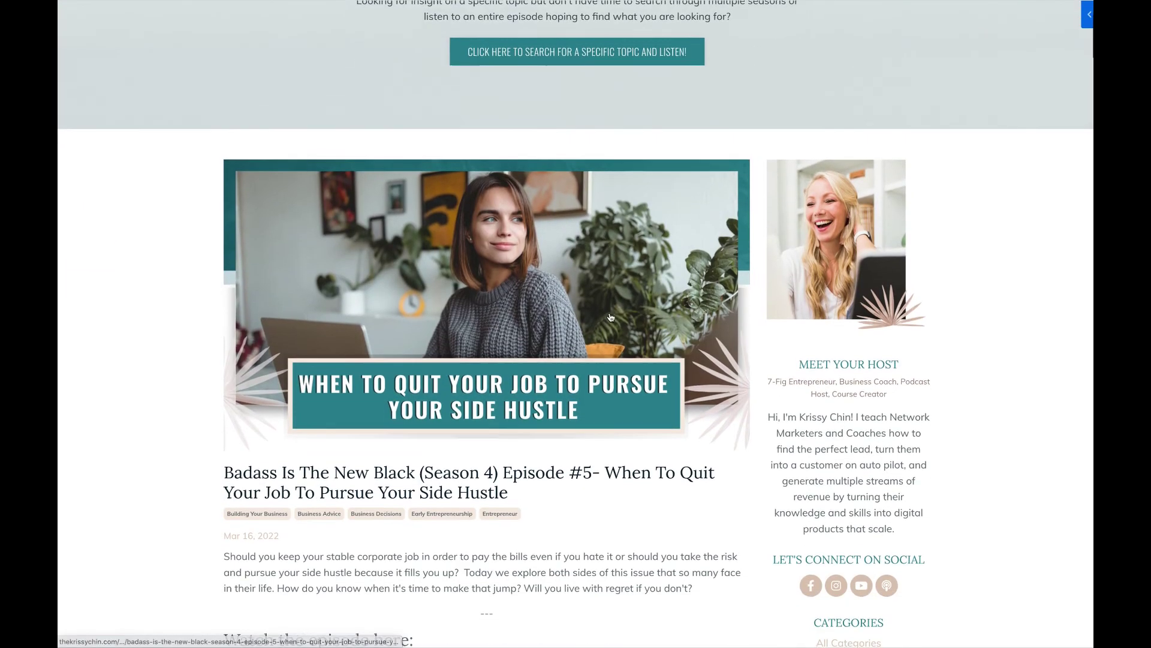
{"action": "scroll", "coordinate": [610, 316], "scroll_direction": "down", "scroll_amount": 6}
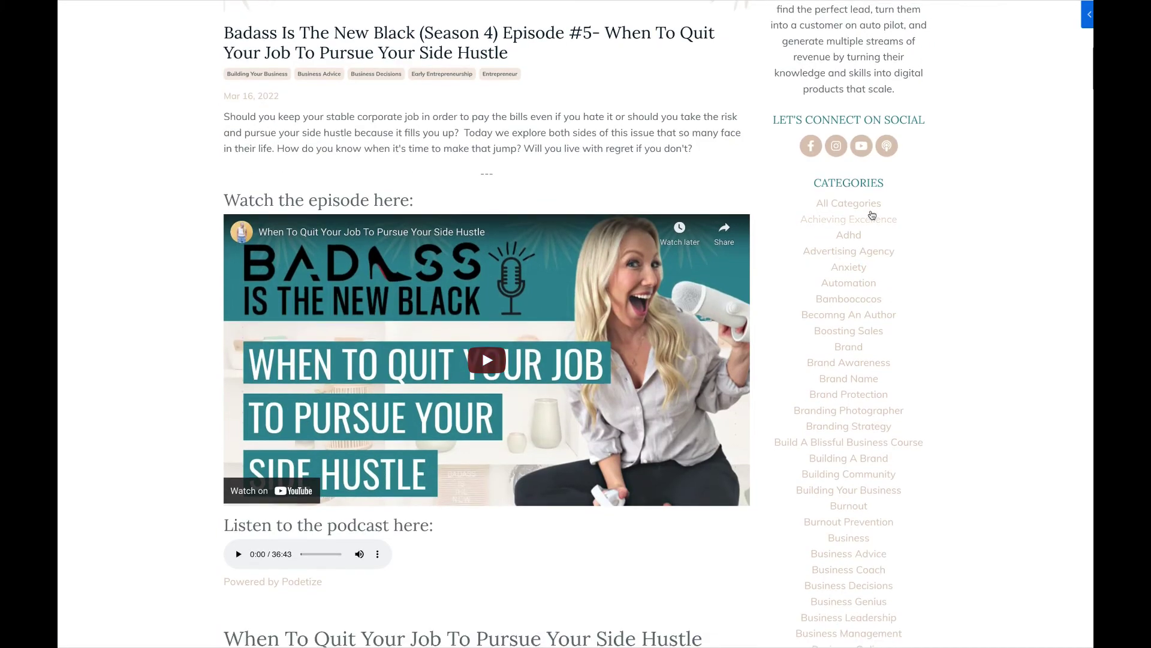
{"action": "scroll", "coordinate": [815, 414], "scroll_direction": "down", "scroll_amount": 2}
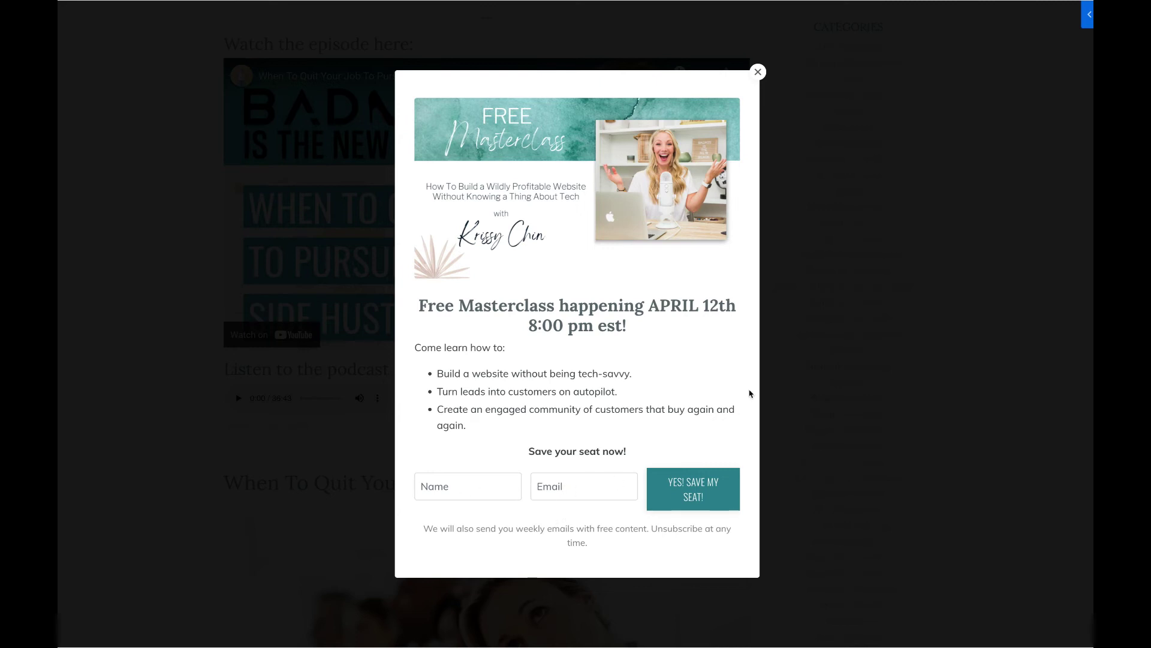
- Close the Free Masterclass popup, reload the Podcast page, and scroll through the episode posts
{"action": "left_click", "coordinate": [759, 72]}
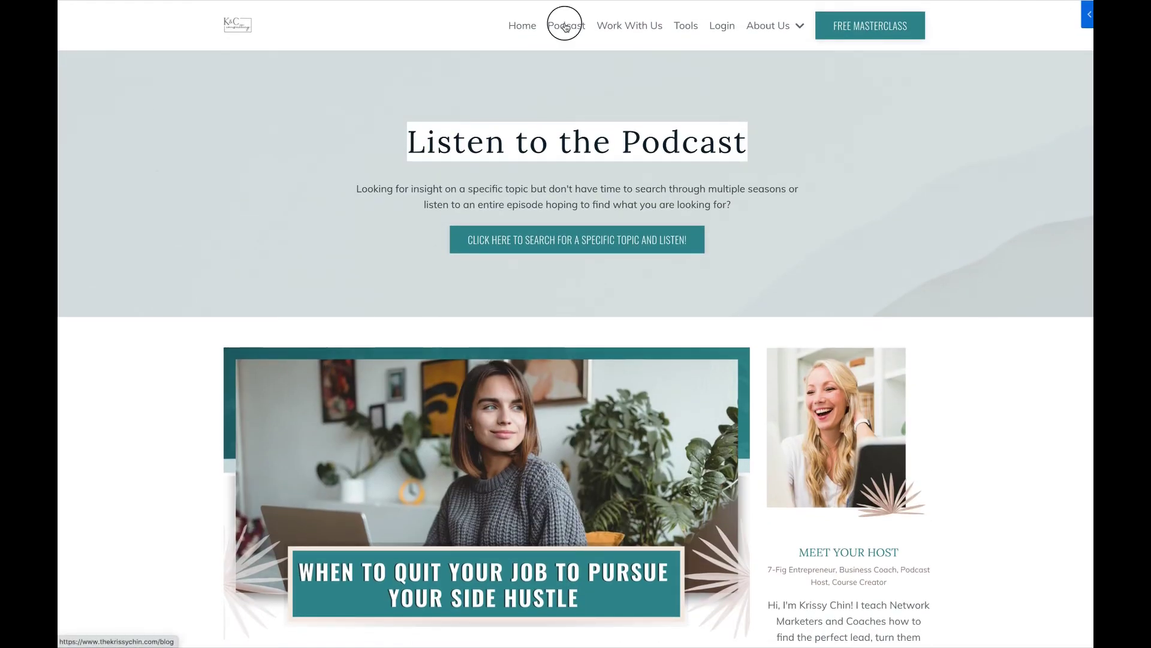
{"action": "left_click", "coordinate": [565, 26]}
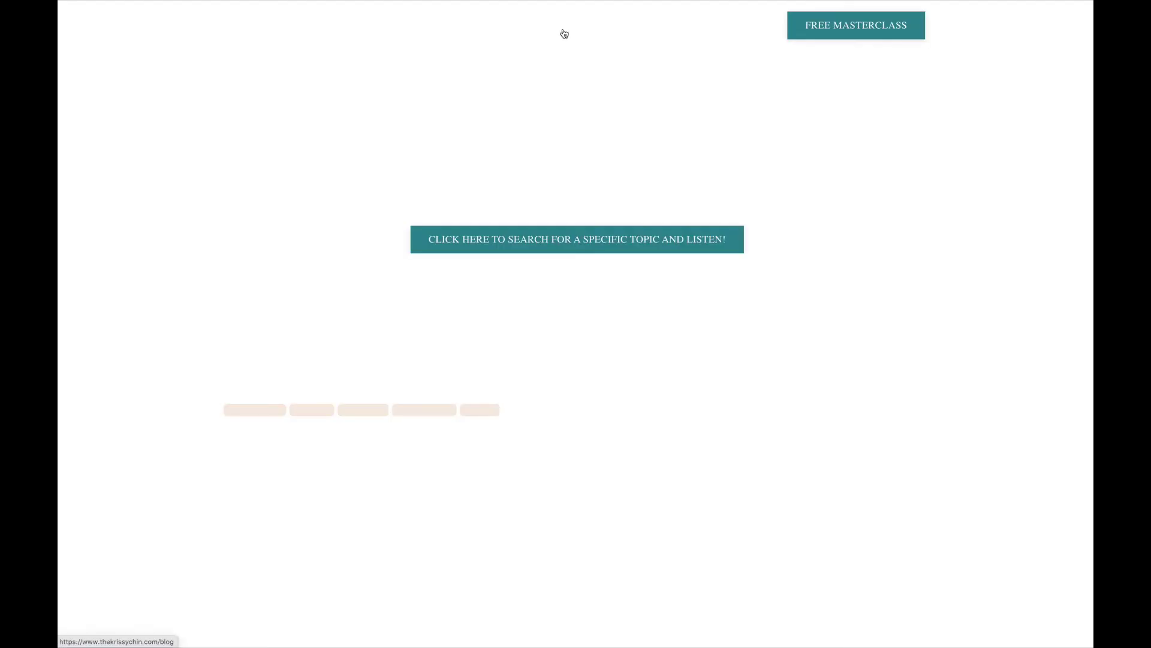
{"action": "scroll", "coordinate": [574, 346], "scroll_direction": "down", "scroll_amount": 2}
{"action": "scroll", "coordinate": [573, 346], "scroll_direction": "down", "scroll_amount": 15}
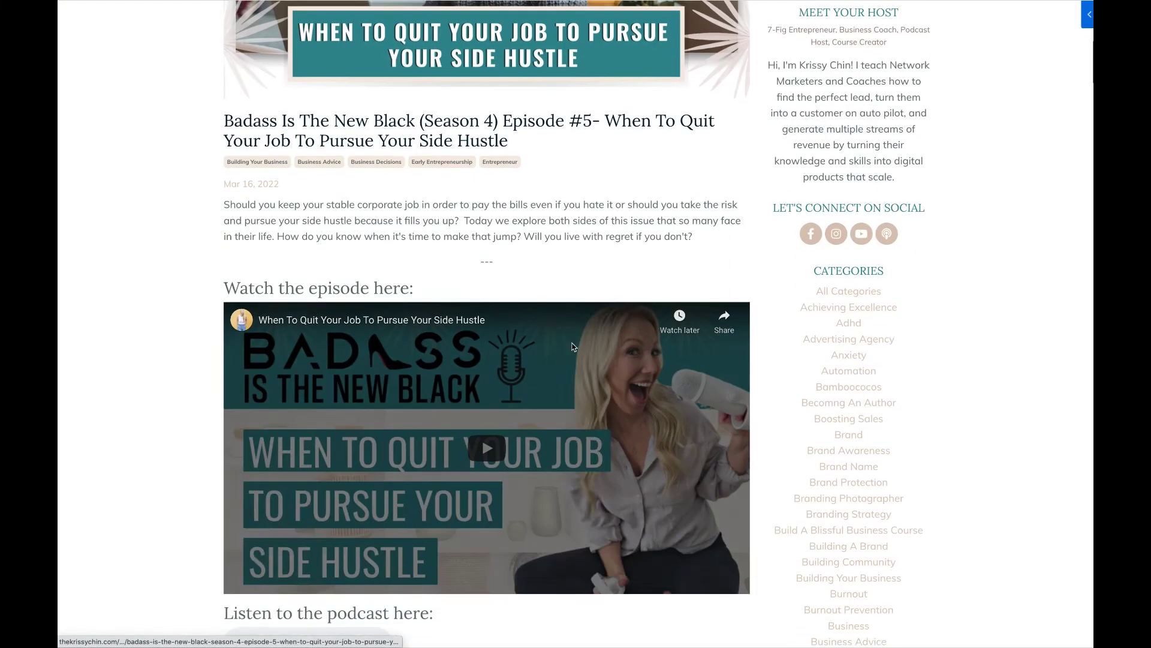
{"action": "scroll", "coordinate": [571, 352], "scroll_direction": "down", "scroll_amount": 13}
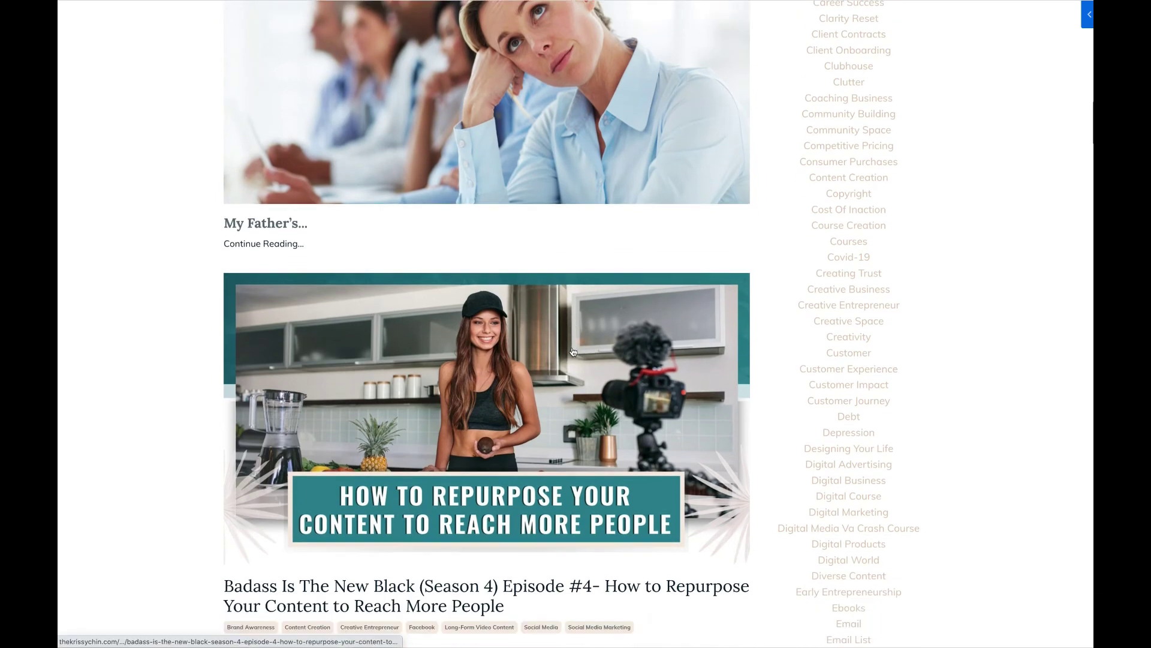
{"action": "scroll", "coordinate": [574, 347], "scroll_direction": "down", "scroll_amount": 7}
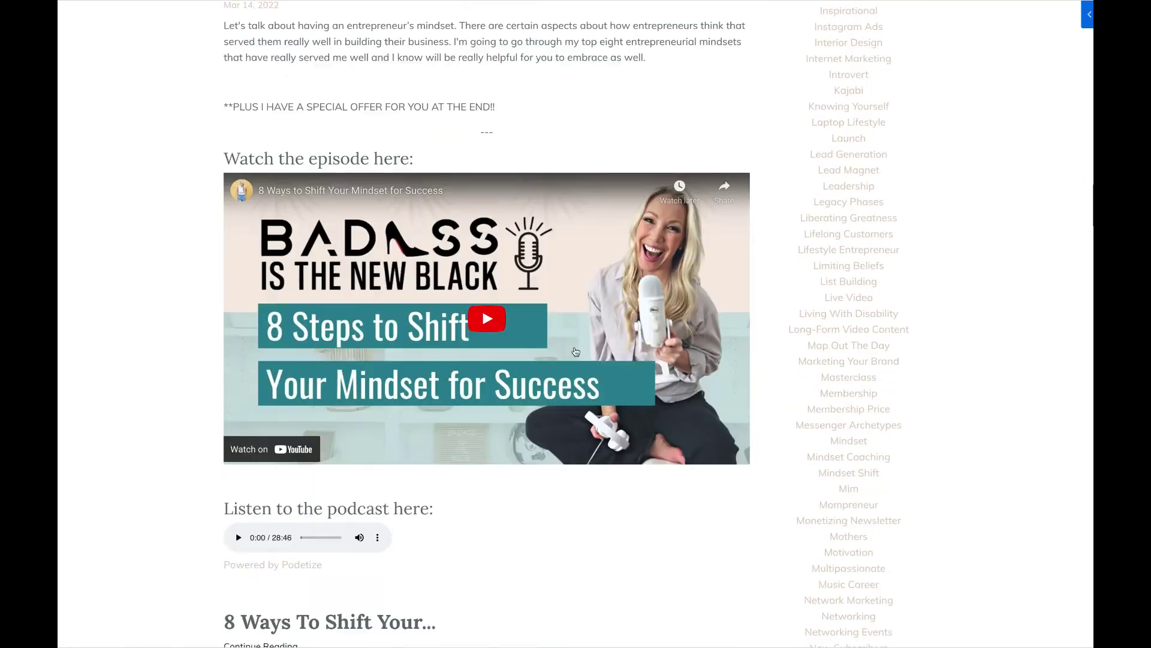
{"action": "scroll", "coordinate": [578, 351], "scroll_direction": "down", "scroll_amount": 10}
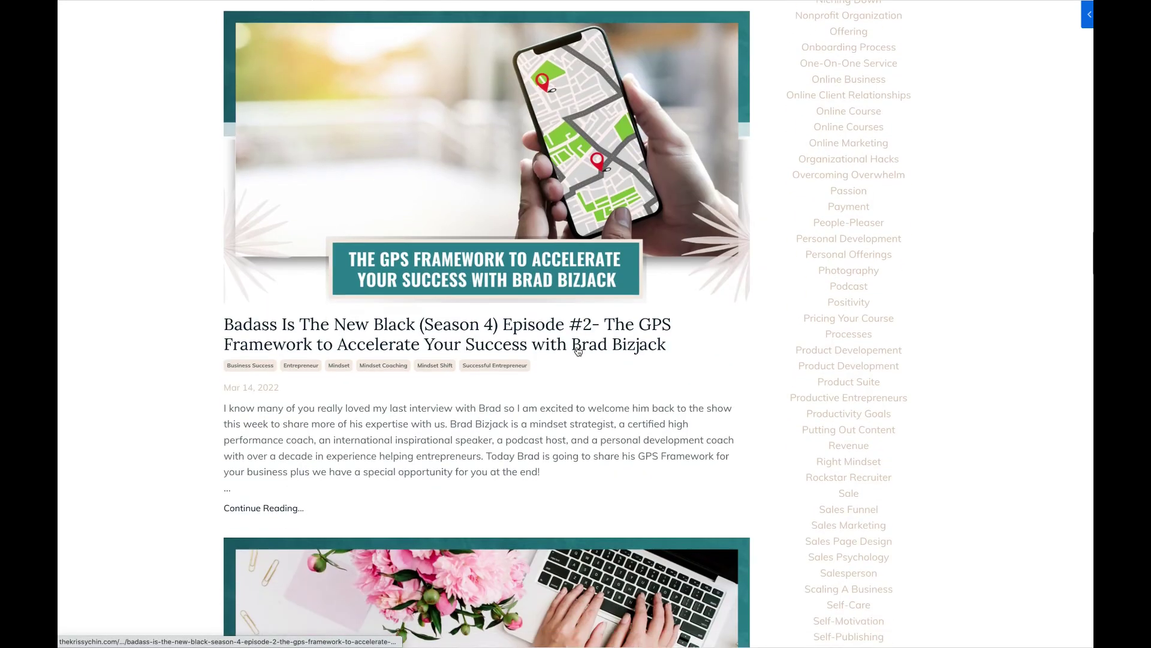
{"action": "scroll", "coordinate": [579, 350], "scroll_direction": "down", "scroll_amount": 10}
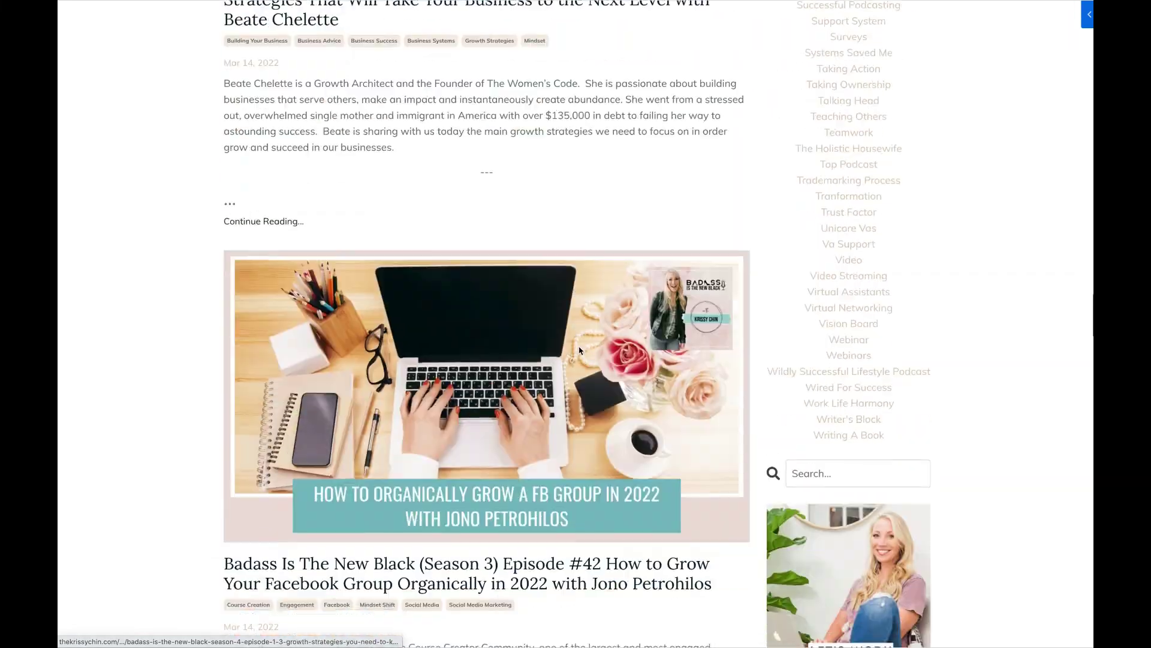
{"action": "scroll", "coordinate": [579, 350], "scroll_direction": "up", "scroll_amount": 20}
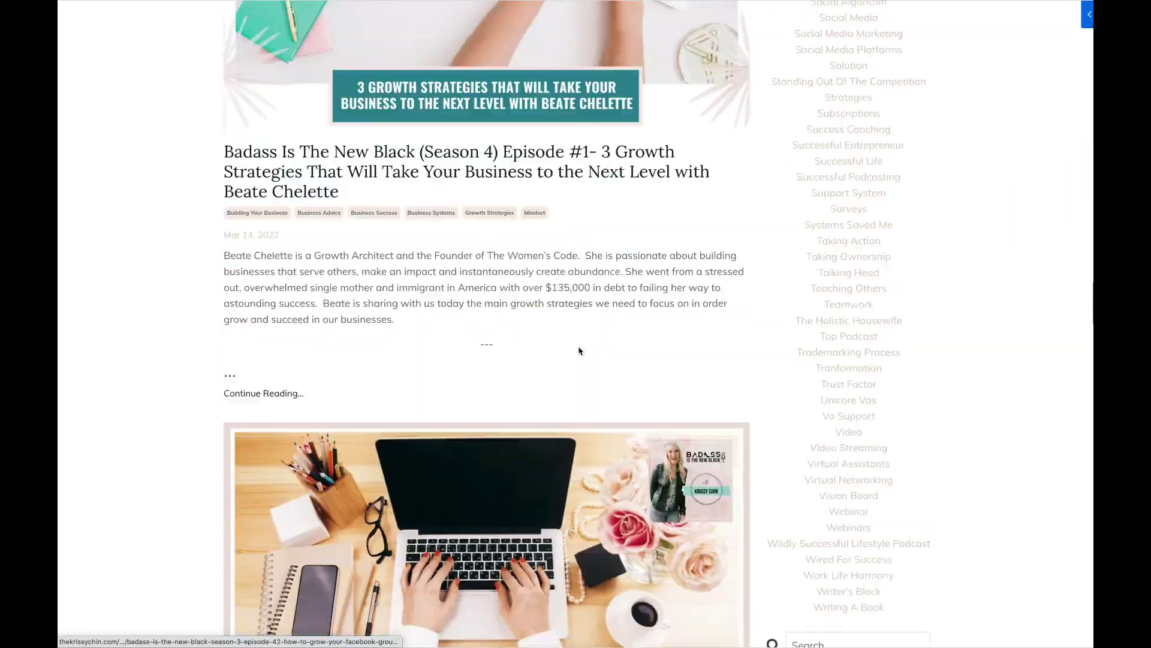
{"action": "scroll", "coordinate": [578, 355], "scroll_direction": "up", "scroll_amount": 20}
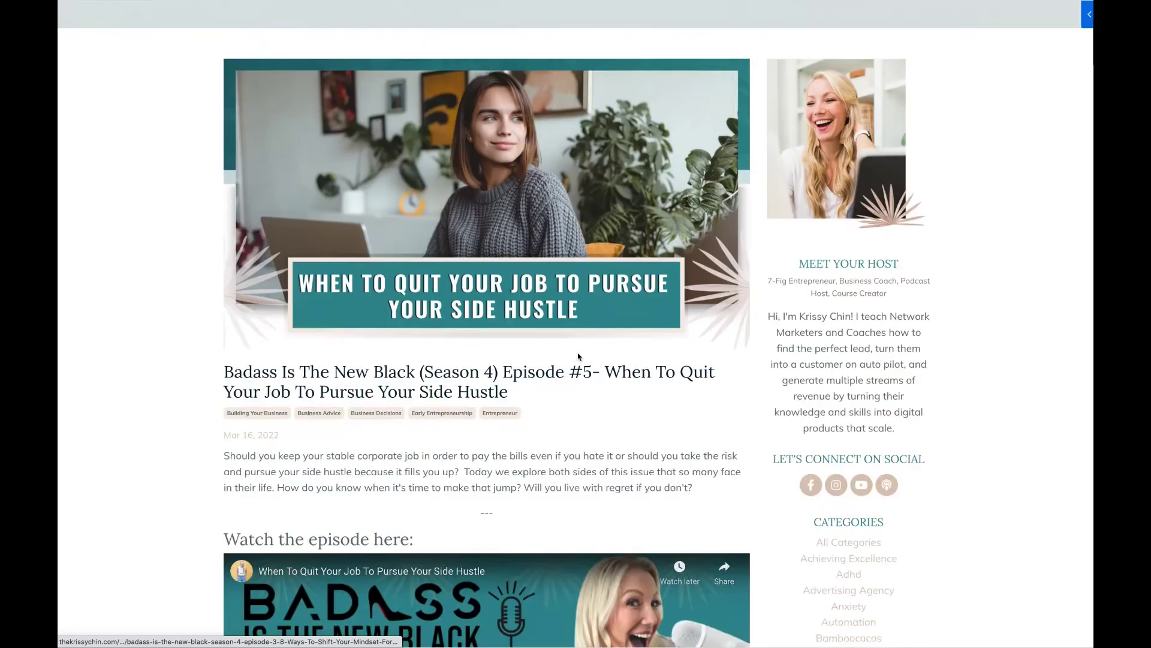